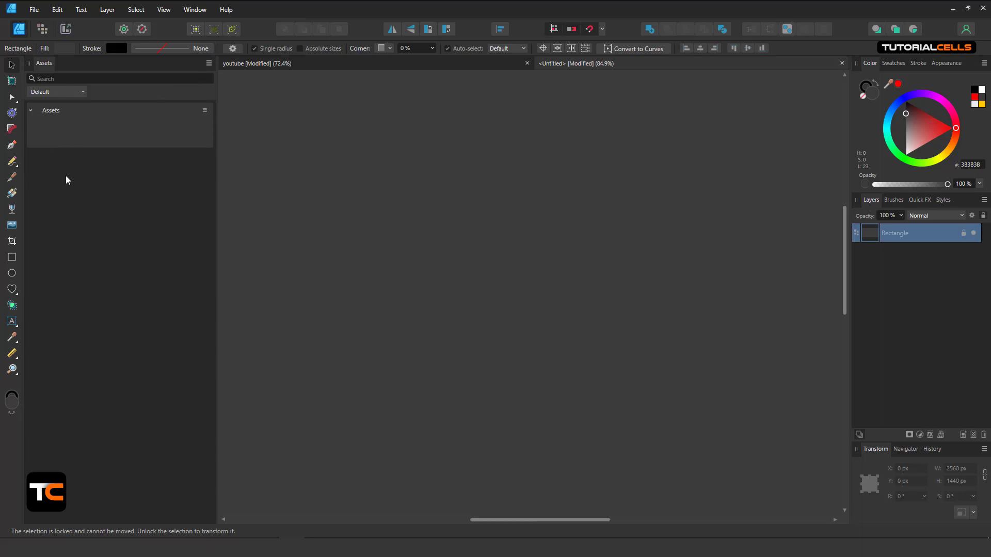
- Show the Simply Flat icons asset category and place its envelope icon with the picture on the canvas
{"action": "left_click", "coordinate": [79, 92]}
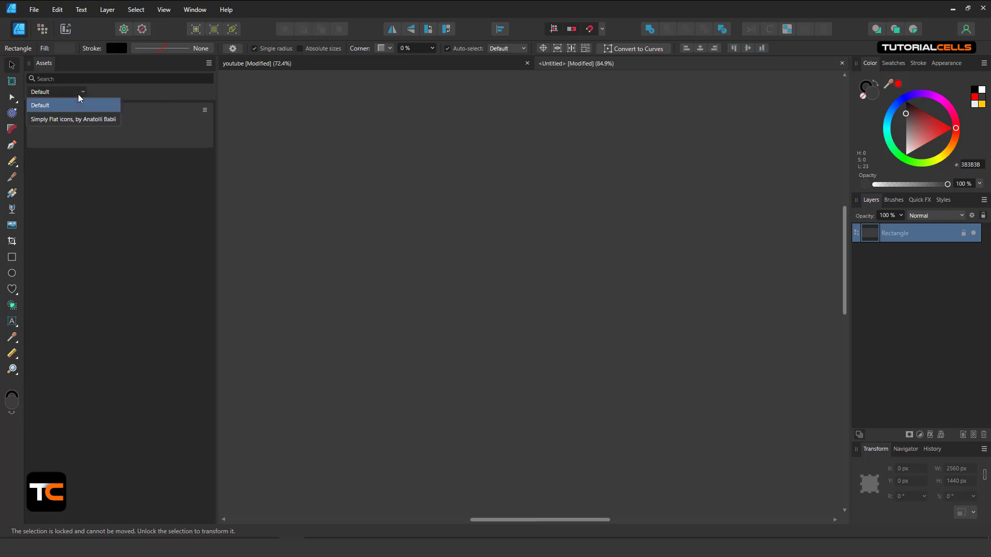
{"action": "left_click", "coordinate": [64, 120]}
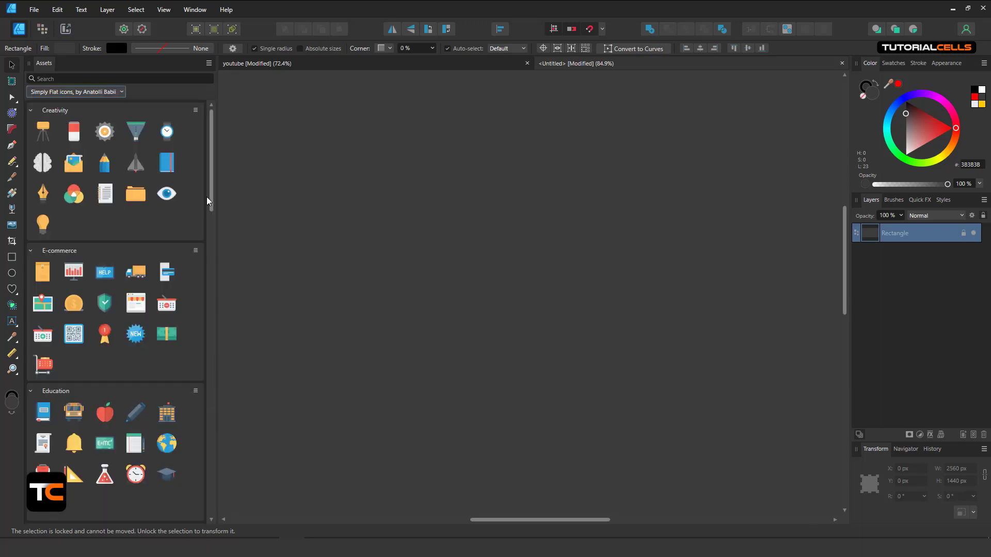
{"action": "left_click_drag", "start_coordinate": [210, 177], "coordinate": [208, 157]}
{"action": "left_click_drag", "start_coordinate": [75, 166], "coordinate": [466, 240]}
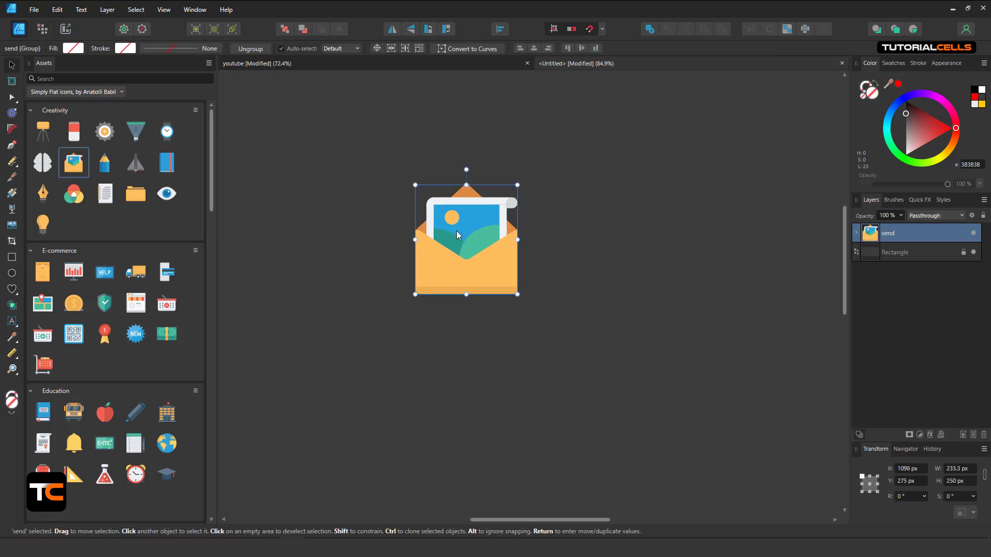
- Check the curves inside the envelope group, and add the folder icon and a second envelope icon from the Creativity assets
{"action": "left_click", "coordinate": [857, 234]}
{"action": "scroll", "coordinate": [896, 277], "scroll_direction": "down", "scroll_amount": 3}
{"action": "scroll", "coordinate": [897, 276], "scroll_direction": "up", "scroll_amount": 3}
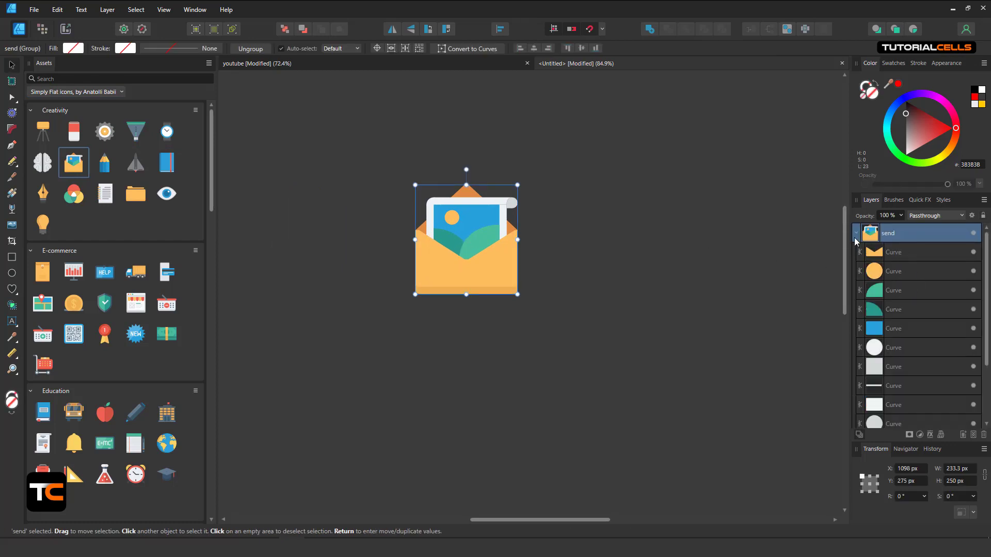
{"action": "left_click", "coordinate": [857, 233]}
{"action": "left_click_drag", "start_coordinate": [135, 193], "coordinate": [341, 179]}
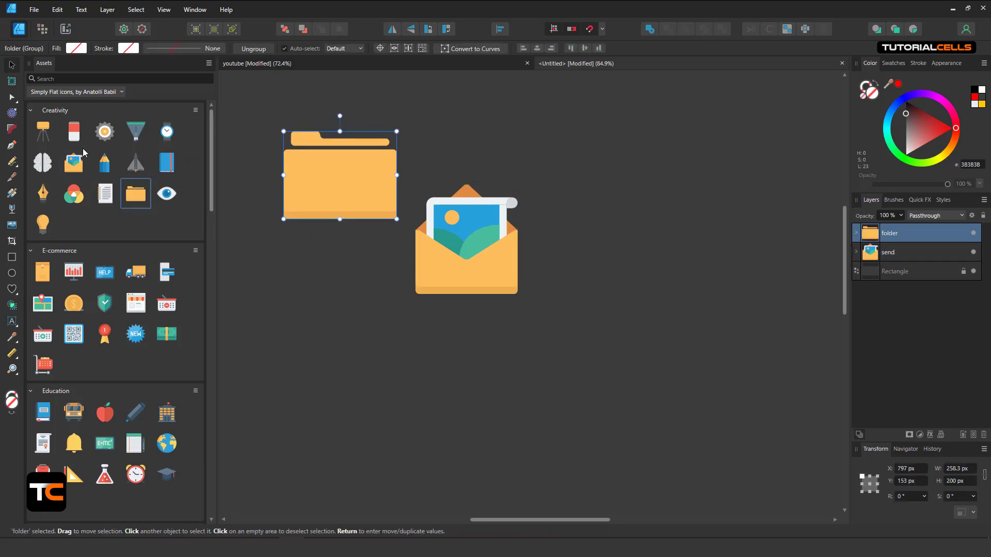
{"action": "left_click_drag", "start_coordinate": [424, 163], "coordinate": [593, 200]}
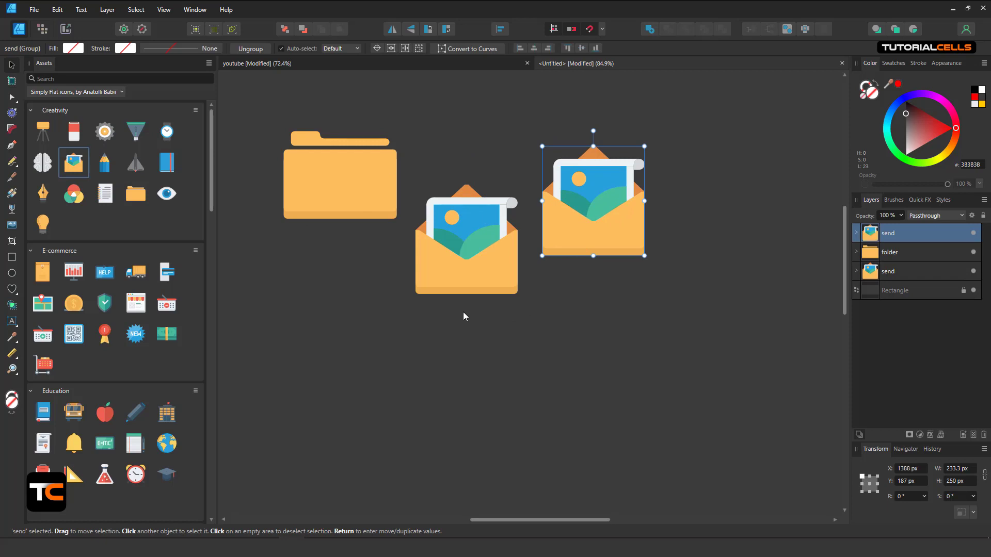
- Recolour the front flap curve of the second envelope to dark brown 915F10
{"action": "left_click", "coordinate": [855, 236]}
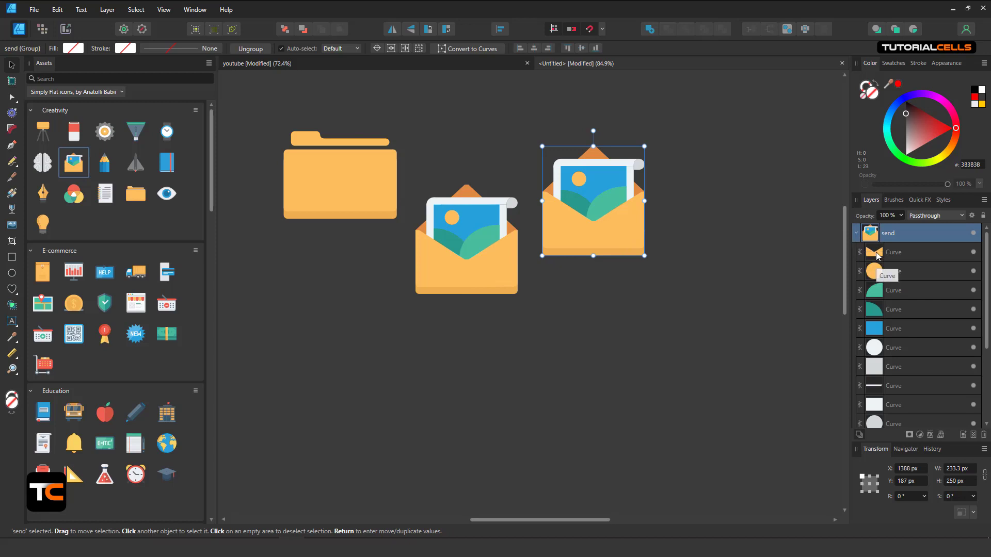
{"action": "left_click", "coordinate": [876, 254]}
{"action": "left_click_drag", "start_coordinate": [928, 135], "coordinate": [934, 125]}
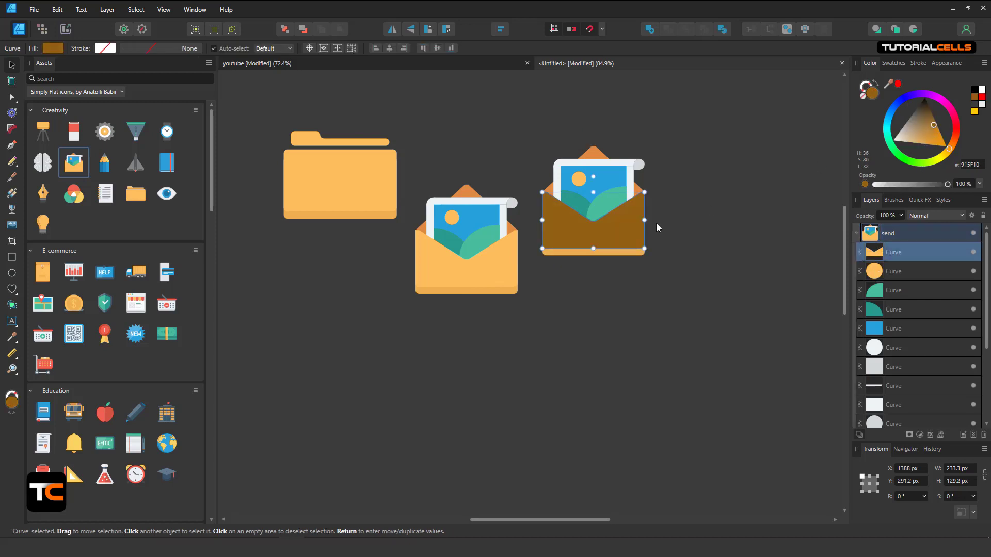
{"action": "scroll", "coordinate": [565, 242], "scroll_direction": "down", "scroll_amount": 4}
{"action": "scroll", "coordinate": [563, 244], "scroll_direction": "up", "scroll_amount": 3}
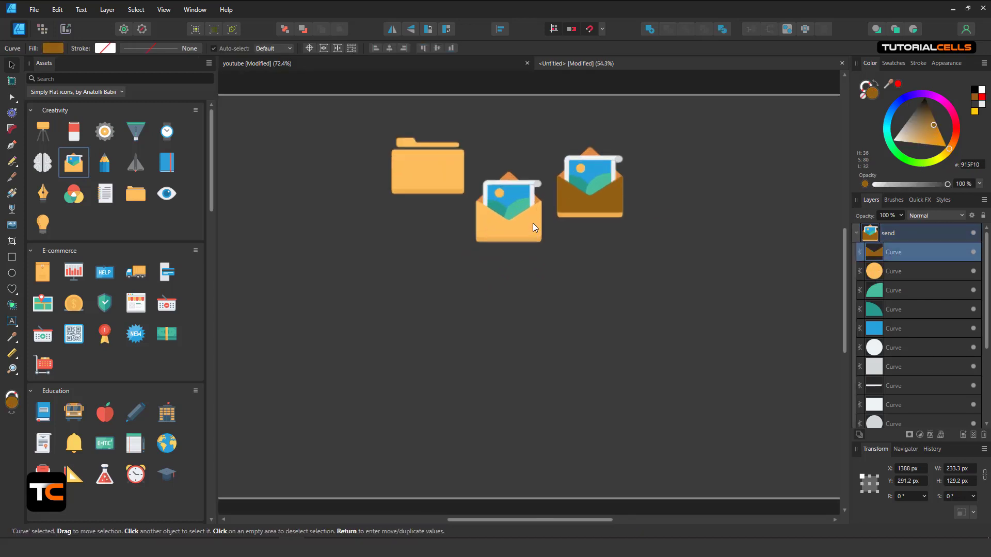
- Create a new asset category named "my category" and make it the active category
{"action": "left_click", "coordinate": [120, 93]}
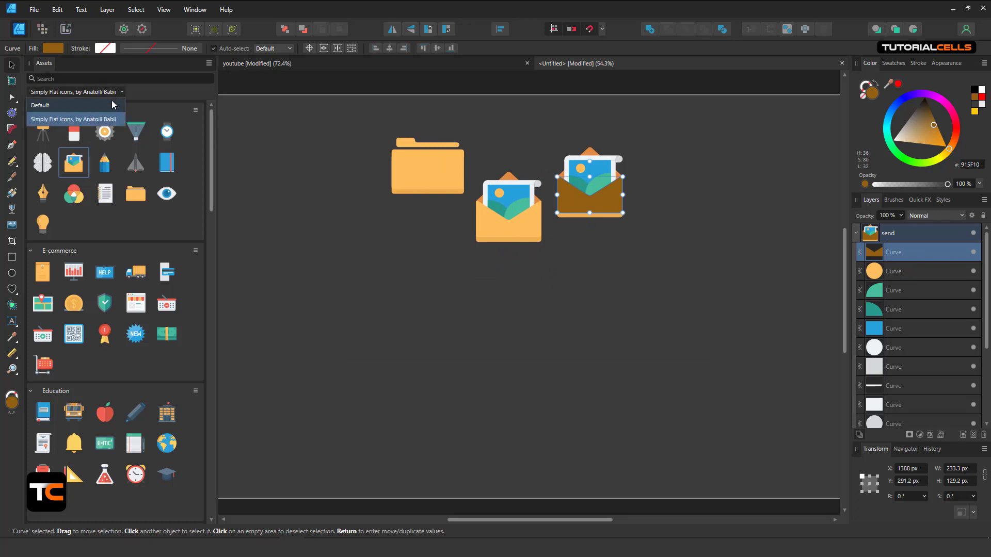
{"action": "left_click", "coordinate": [210, 65]}
{"action": "left_click", "coordinate": [210, 64]}
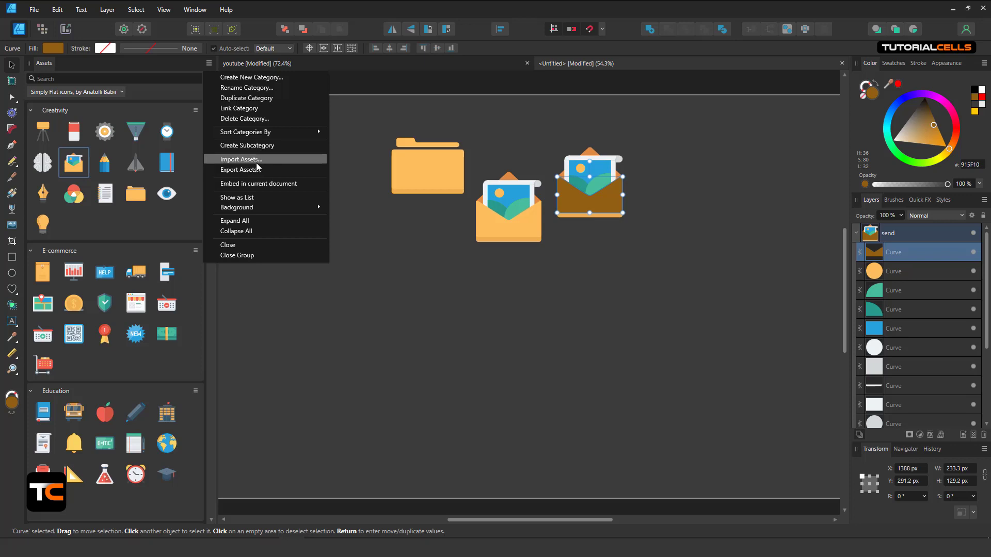
{"action": "left_click", "coordinate": [245, 79]}
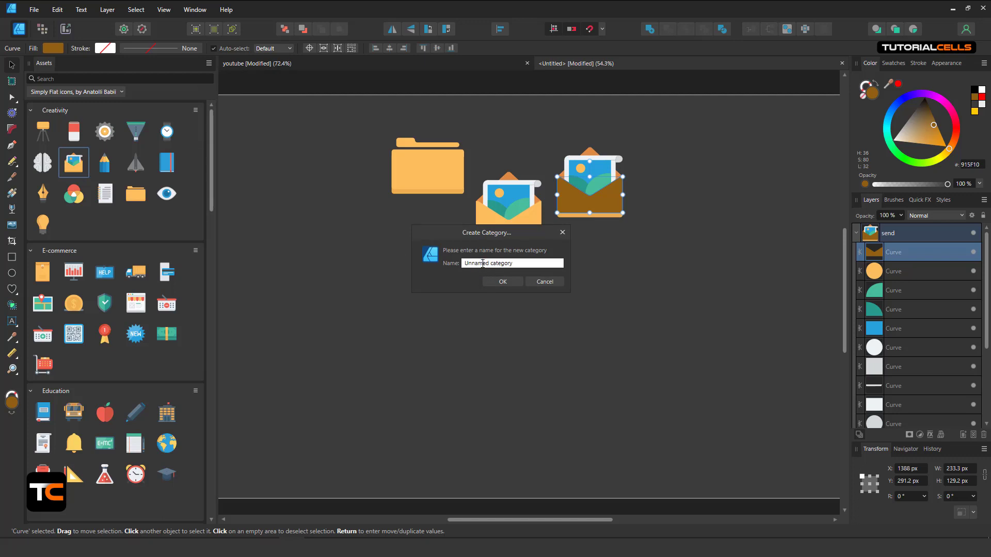
{"action": "double_click", "coordinate": [483, 264]}
{"action": "type", "text": "my"}
{"action": "left_click", "coordinate": [503, 282]}
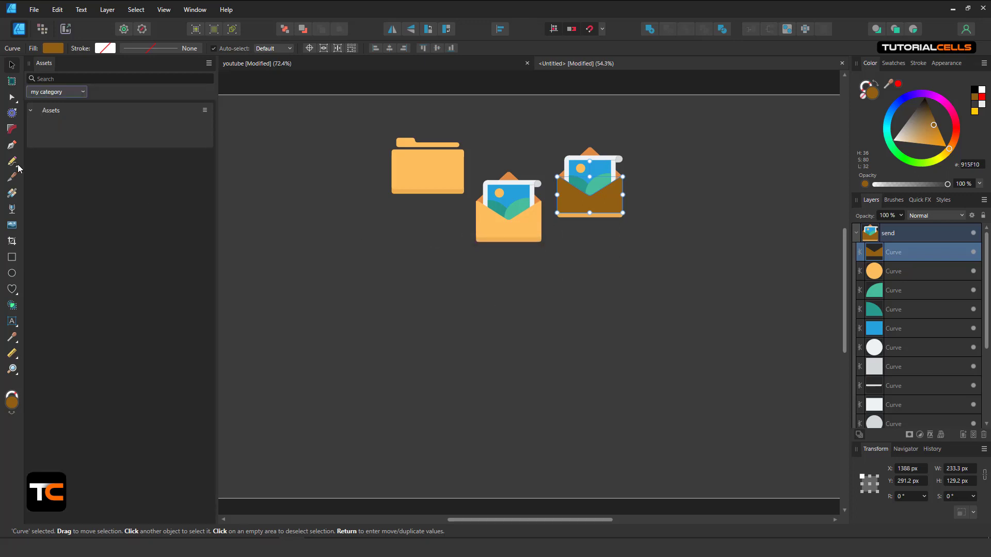
{"action": "left_click", "coordinate": [44, 91]}
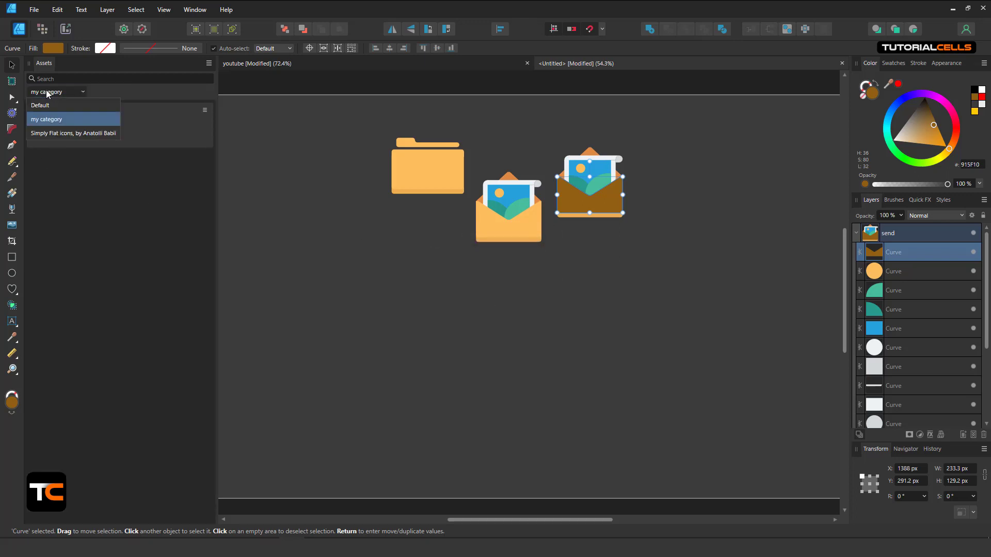
{"action": "left_click", "coordinate": [52, 122]}
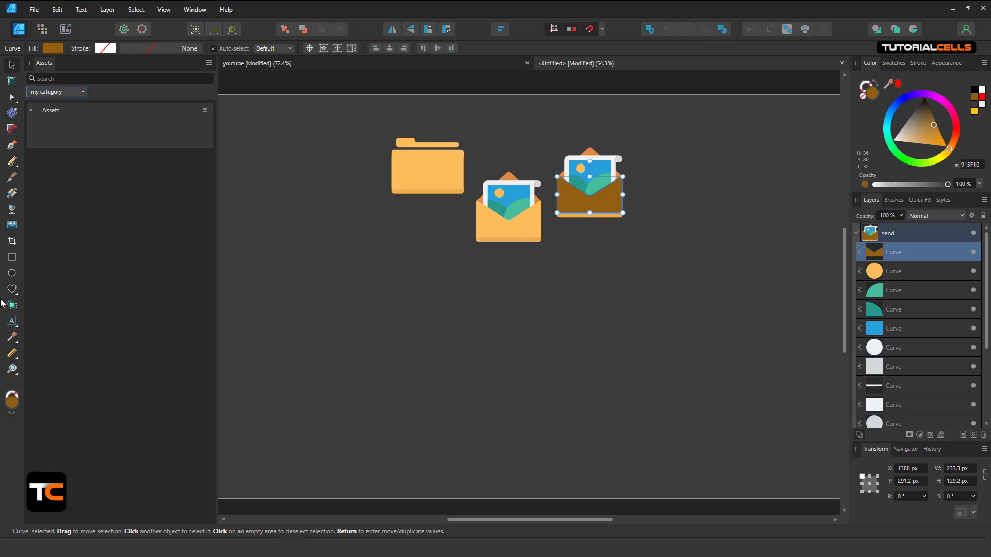
- Draw a heart shape about 299 × 302 px below the envelopes and fill it with red FF1600
{"action": "left_click", "coordinate": [13, 289]}
{"action": "left_click_drag", "start_coordinate": [417, 252], "coordinate": [503, 344]}
{"action": "left_click", "coordinate": [955, 132]}
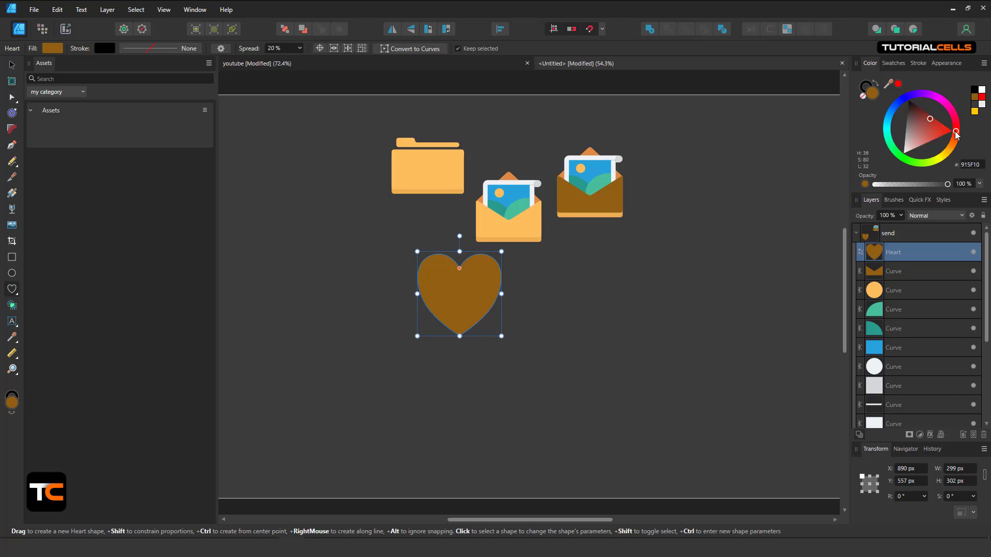
{"action": "left_click_drag", "start_coordinate": [927, 136], "coordinate": [954, 131]}
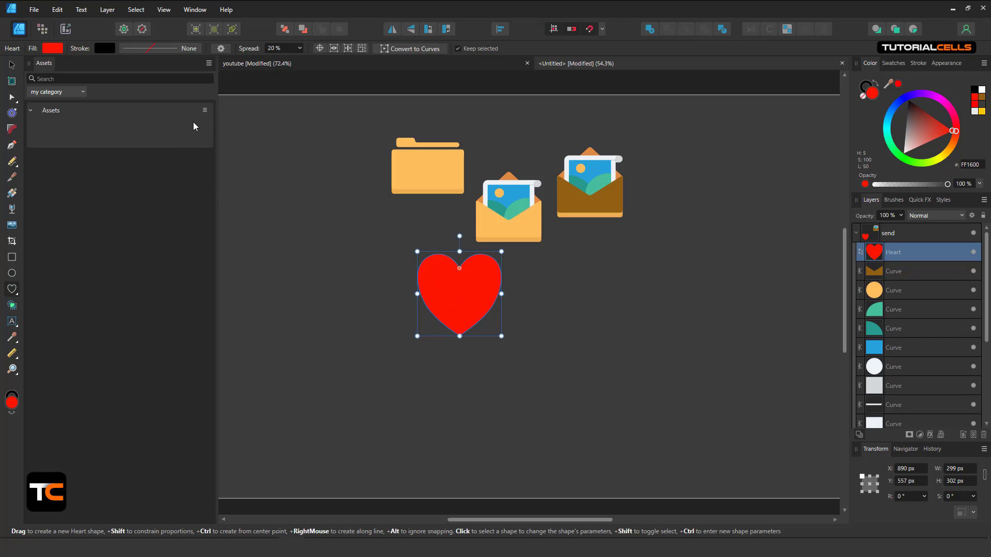
- Rename the Assets subcategory of my category to "Assets 1" and add the selected red heart to it
{"action": "left_click", "coordinate": [12, 65]}
{"action": "left_click", "coordinate": [209, 63]}
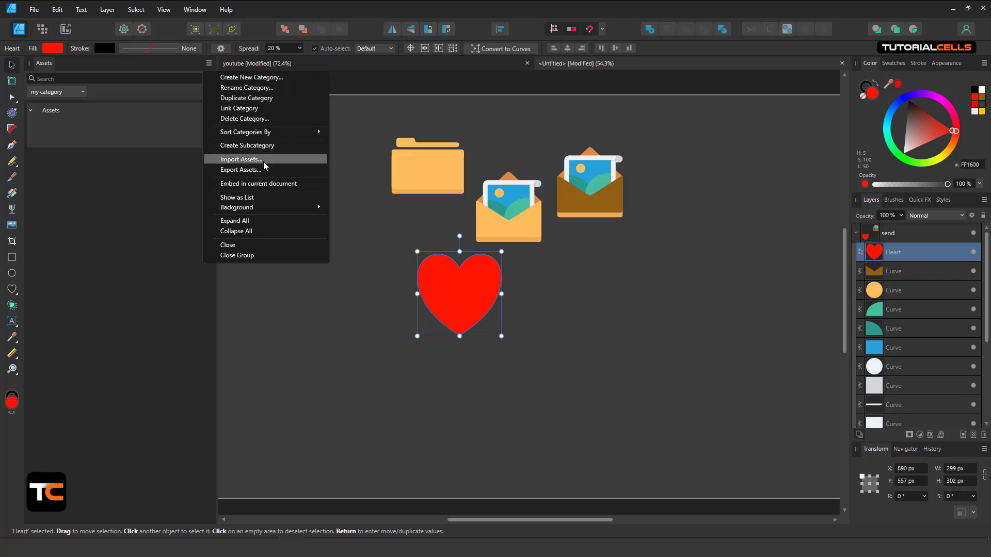
{"action": "left_click", "coordinate": [101, 163]}
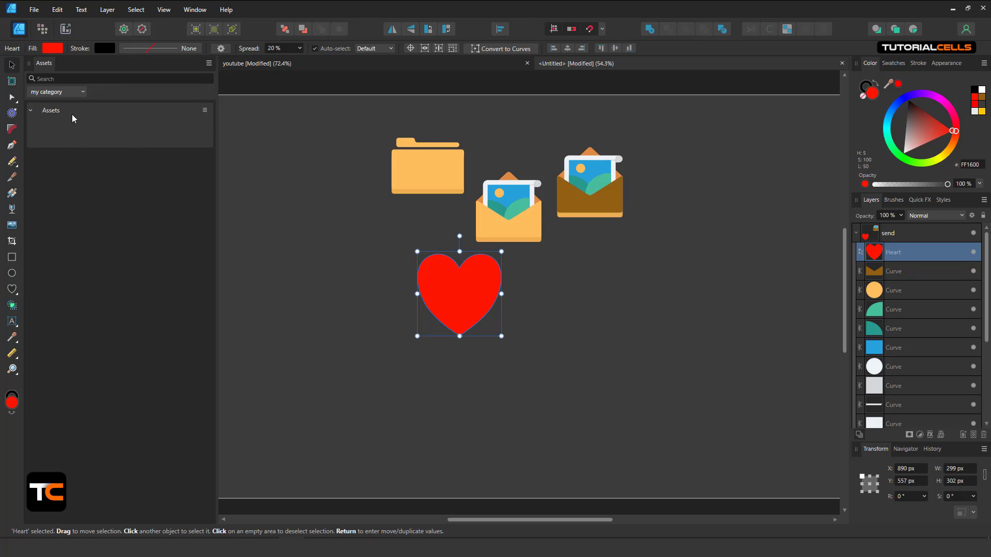
{"action": "left_click", "coordinate": [204, 110]}
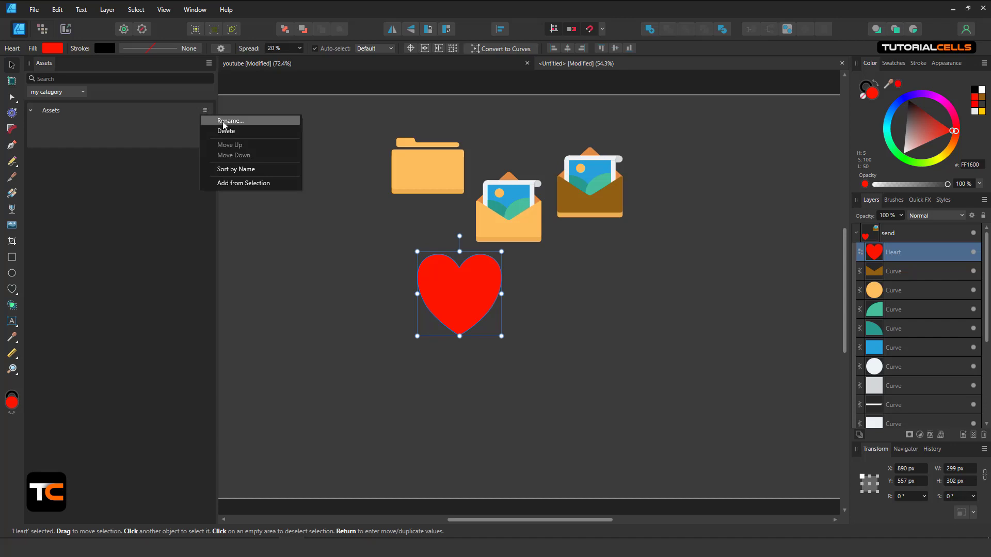
{"action": "left_click", "coordinate": [223, 121]}
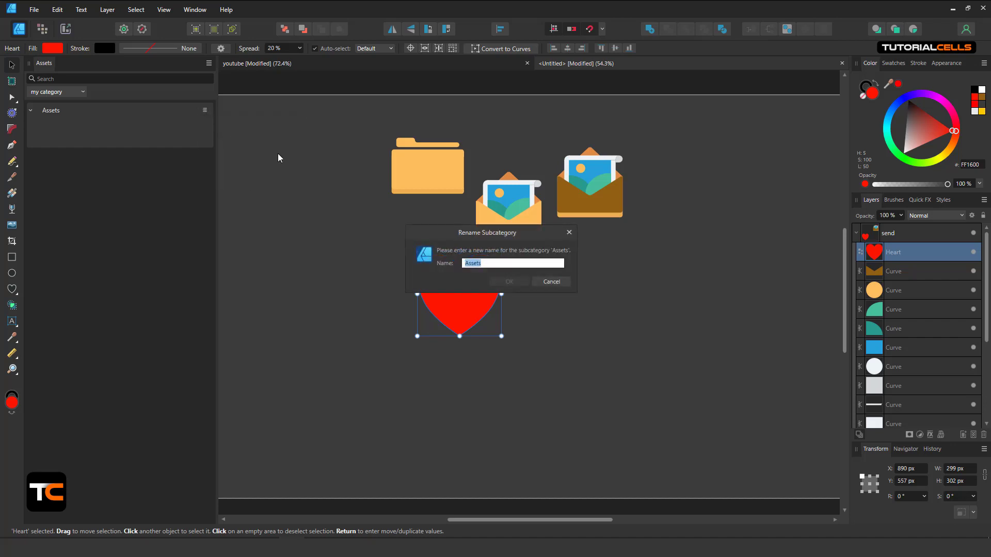
{"action": "left_click", "coordinate": [491, 262]}
{"action": "left_click", "coordinate": [495, 280]}
{"action": "left_click", "coordinate": [204, 111]}
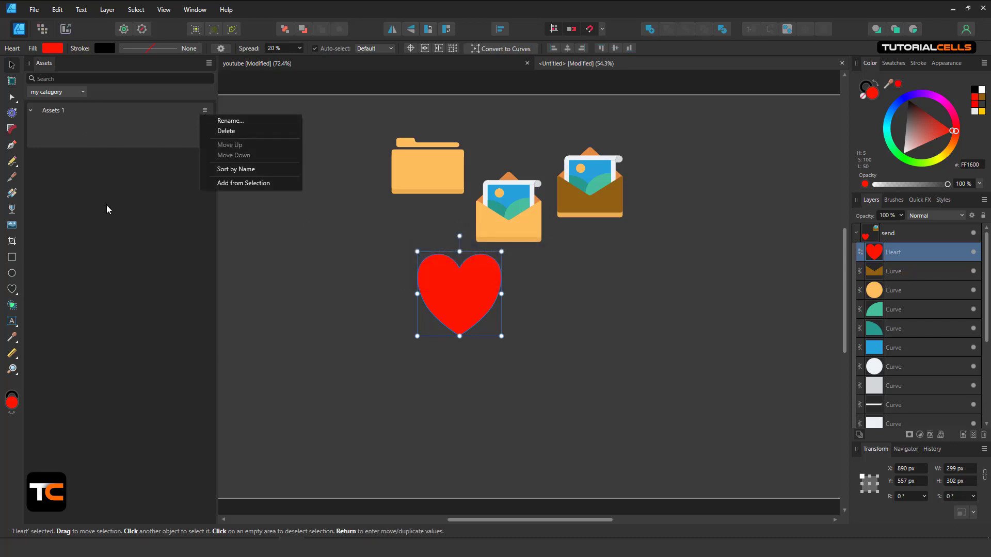
{"action": "left_click", "coordinate": [233, 184]}
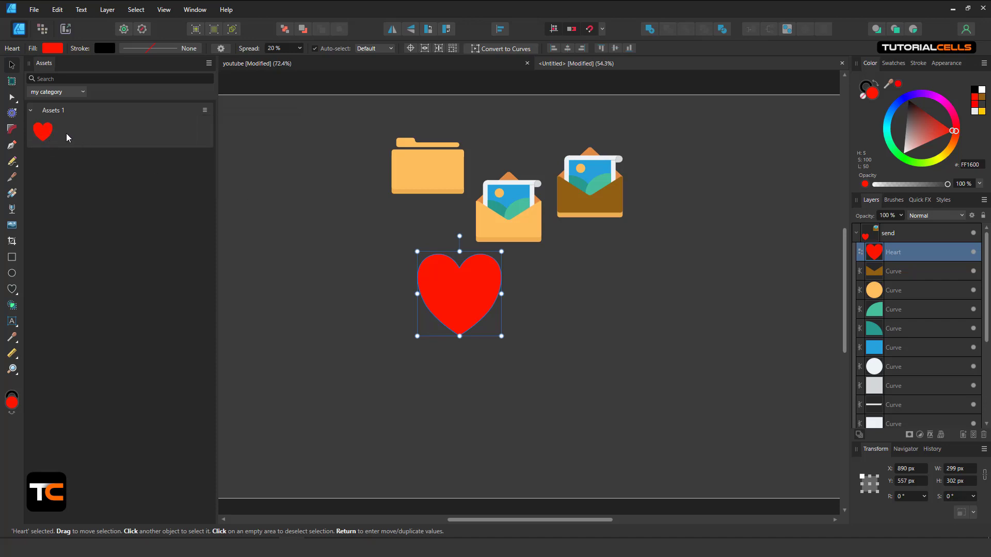
- Move the whole brown envelope group level with the first envelope, at Y 275 px, and delete the red heart from the group
{"action": "left_click", "coordinate": [596, 214]}
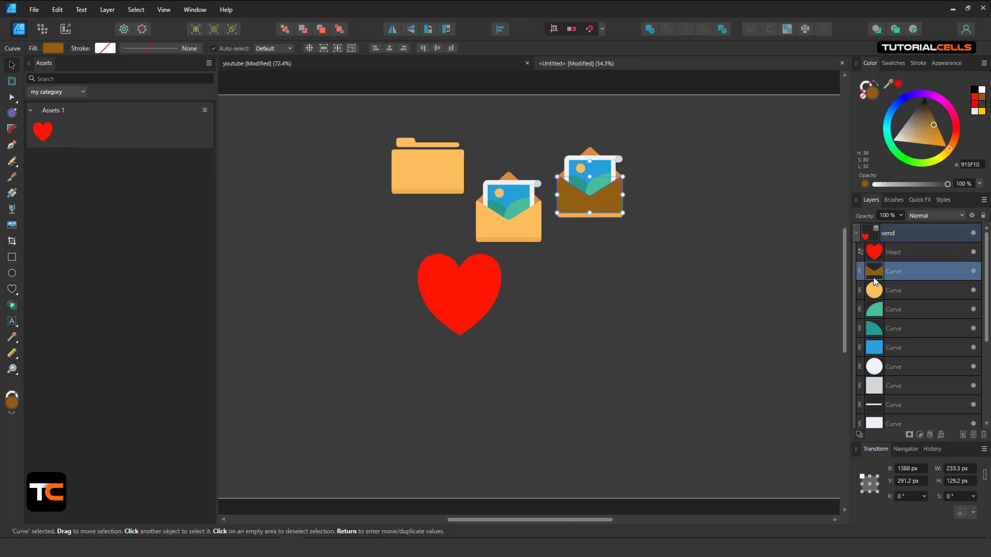
{"action": "left_click", "coordinate": [601, 168]}
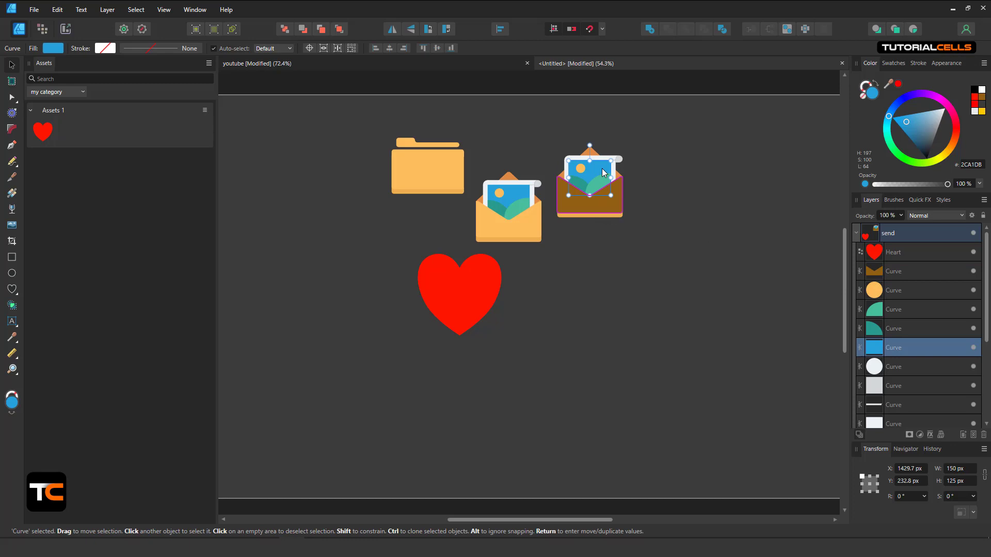
{"action": "key", "text": "ctrl+d"}
{"action": "left_click", "coordinate": [575, 157]}
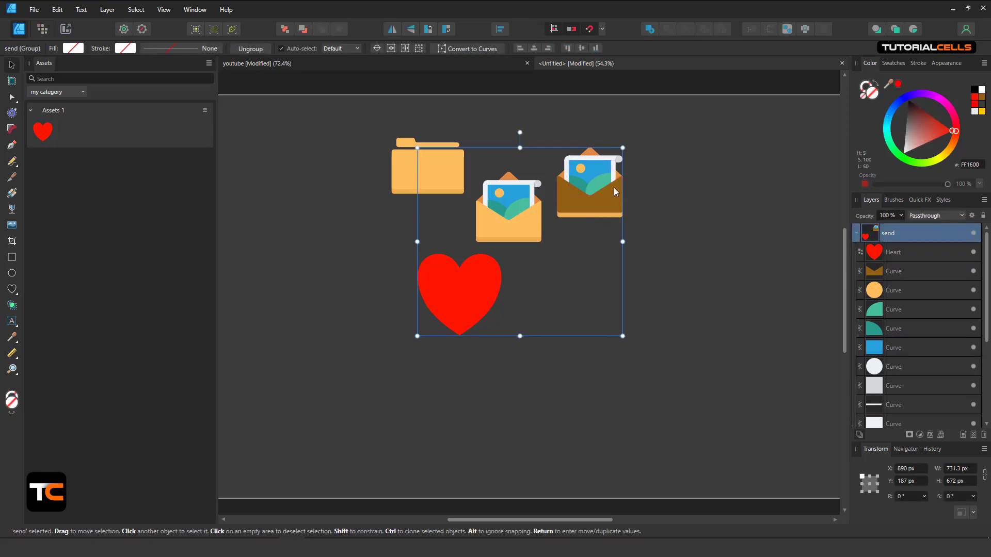
{"action": "left_click_drag", "start_coordinate": [578, 209], "coordinate": [611, 233]}
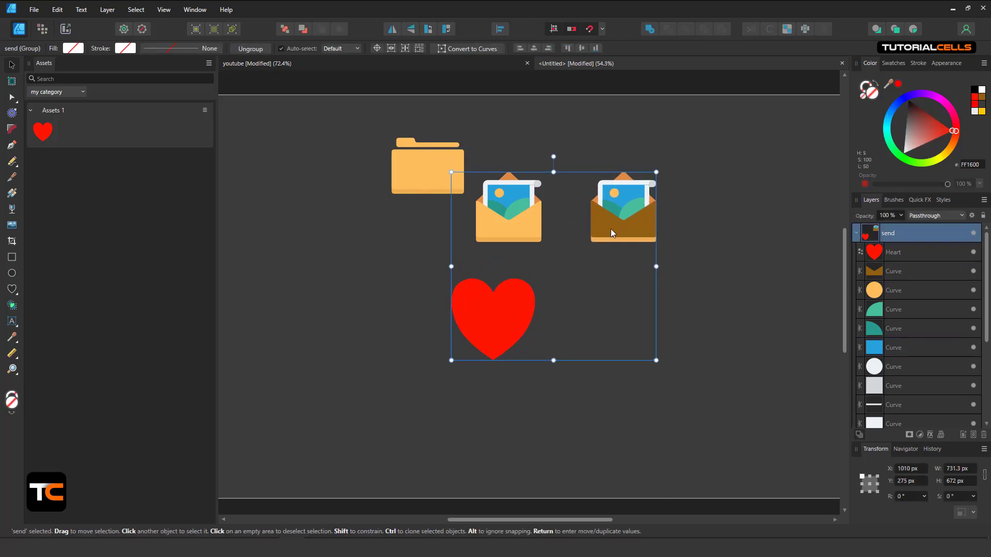
{"action": "double_click", "coordinate": [490, 313]}
{"action": "key", "text": "Delete"}
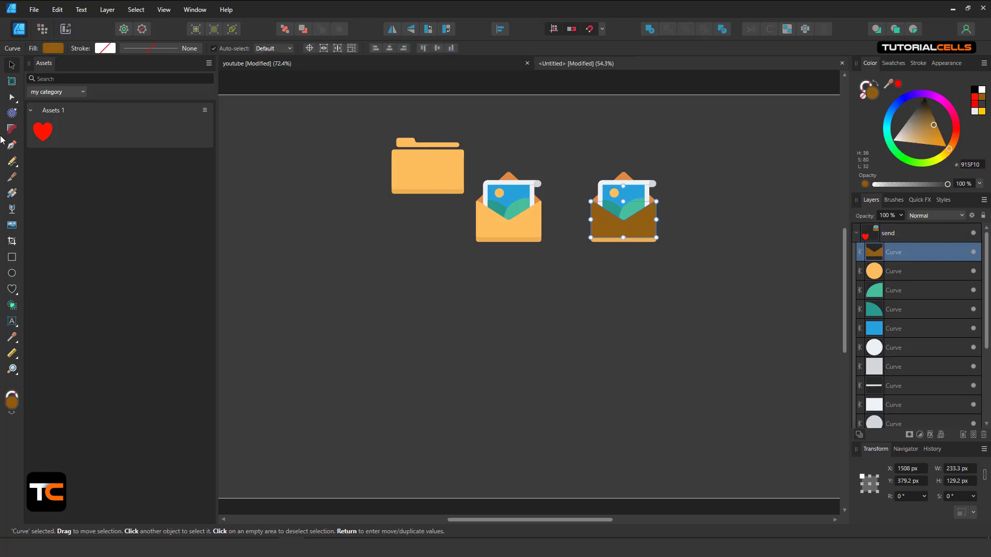
- Place two red hearts from Assets 1 near the folder, and select the whole group containing the brown envelope
{"action": "left_click_drag", "start_coordinate": [42, 132], "coordinate": [398, 222]}
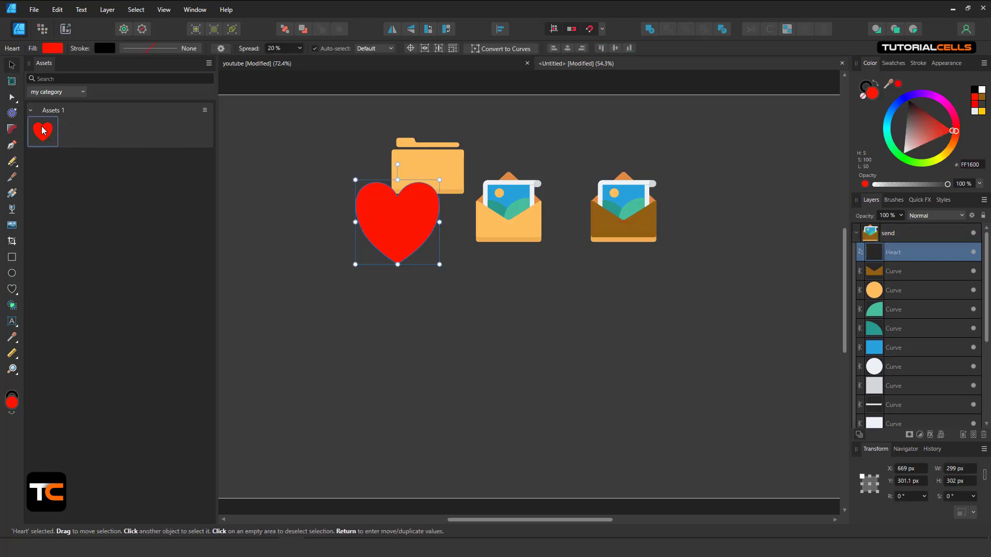
{"action": "left_click_drag", "start_coordinate": [44, 131], "coordinate": [314, 261]}
{"action": "left_click", "coordinate": [626, 233]}
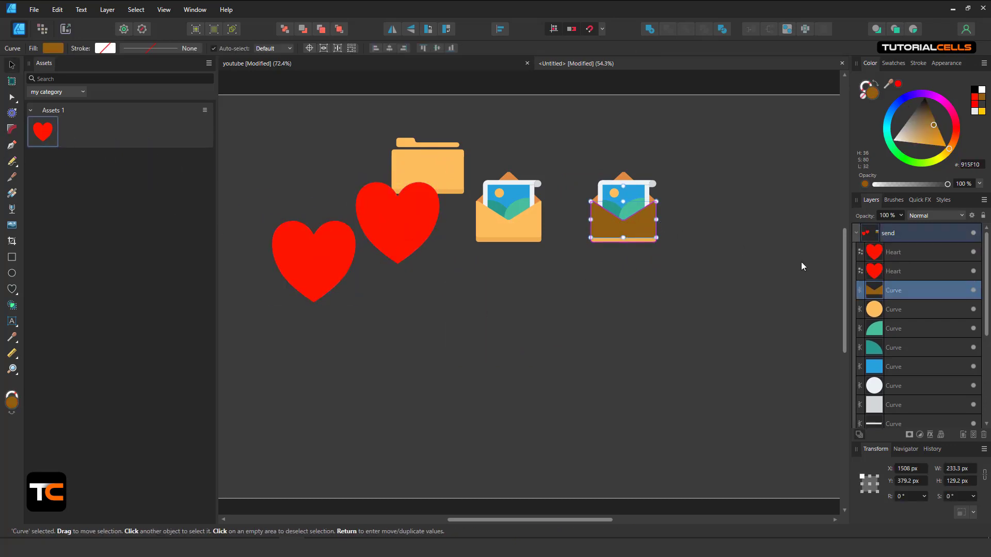
{"action": "scroll", "coordinate": [871, 286], "scroll_direction": "down", "scroll_amount": 5}
{"action": "scroll", "coordinate": [872, 286], "scroll_direction": "up", "scroll_amount": 5}
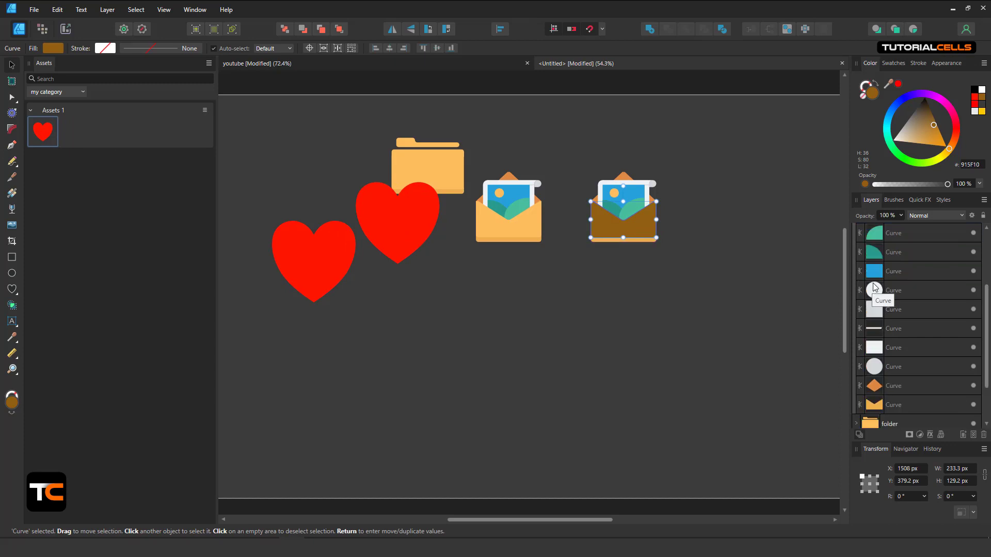
{"action": "left_click", "coordinate": [562, 140]}
{"action": "left_click_drag", "start_coordinate": [562, 139], "coordinate": [698, 284]}
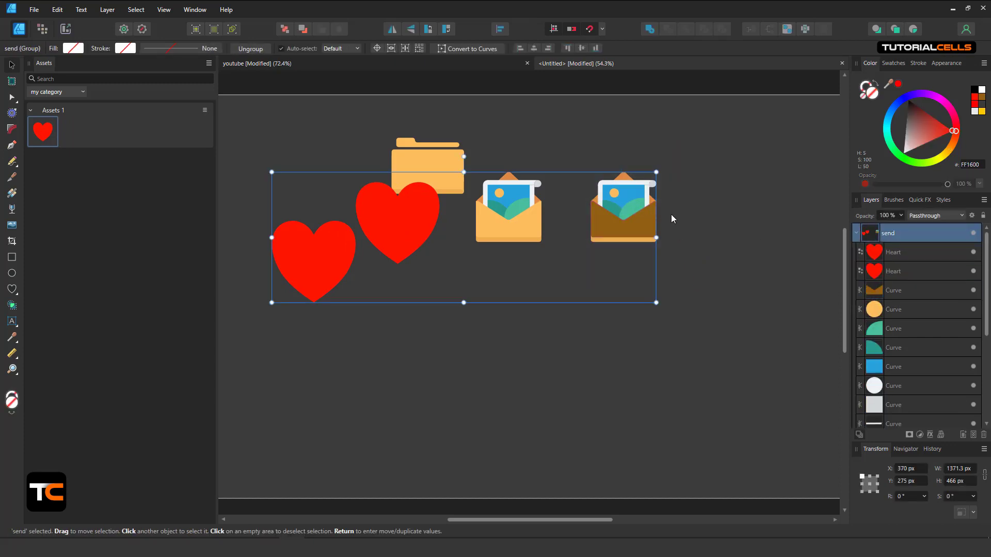
{"action": "left_click", "coordinate": [690, 187]}
{"action": "left_click_drag", "start_coordinate": [676, 150], "coordinate": [578, 249]}
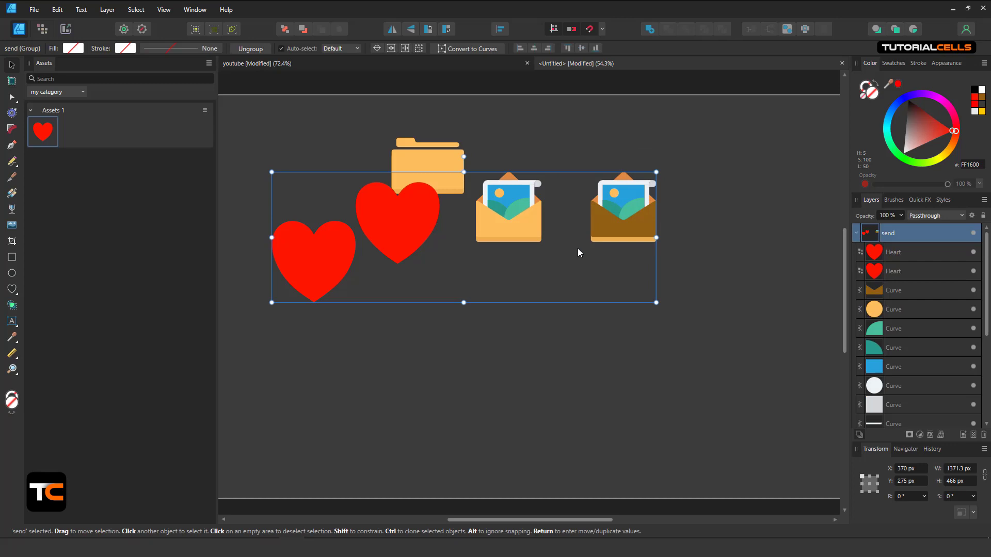
- Delete both placed red hearts and select the whole brown envelope group
{"action": "double_click", "coordinate": [398, 224]}
{"action": "key", "text": "Delete"}
{"action": "left_click", "coordinate": [313, 251]}
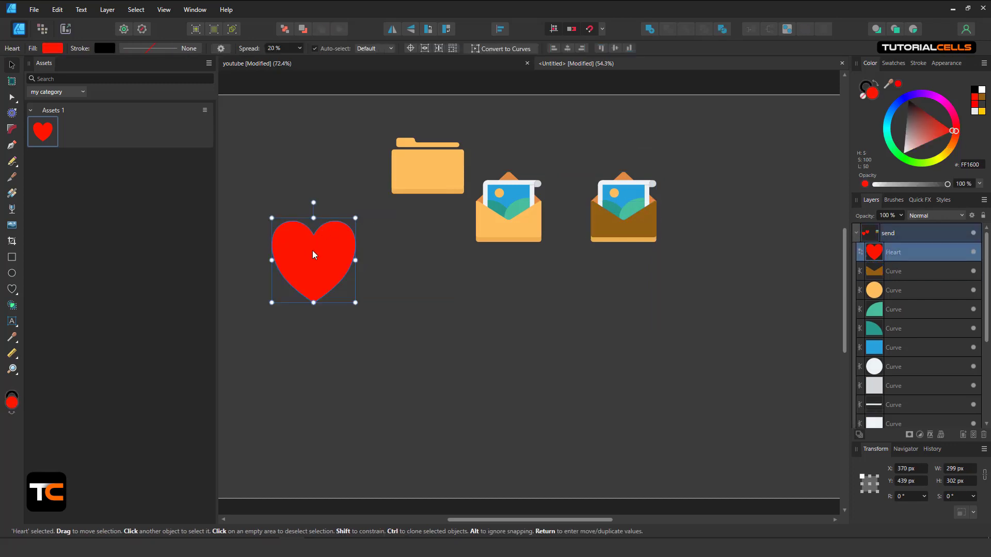
{"action": "key", "text": "Delete"}
{"action": "left_click_drag", "start_coordinate": [681, 141], "coordinate": [617, 242]}
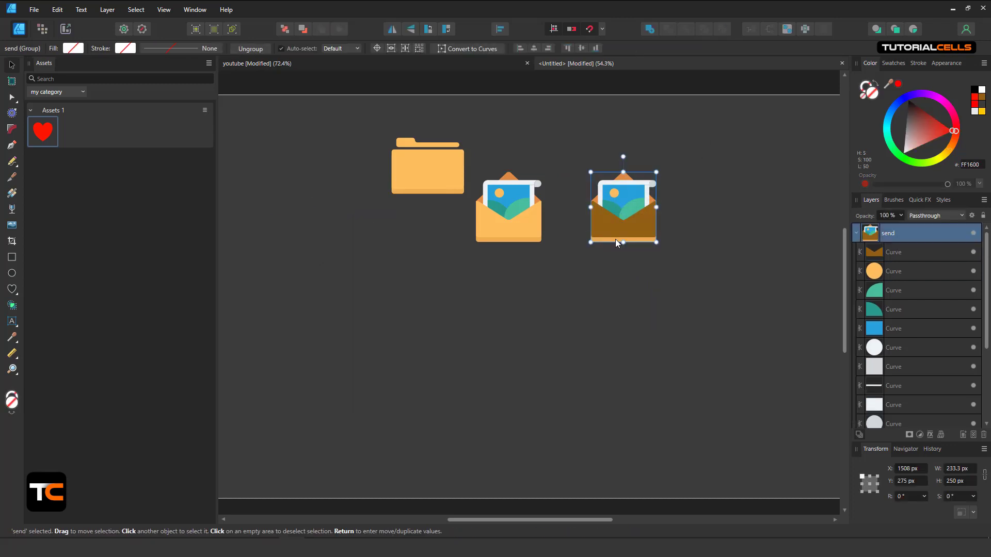
- Group the selected brown envelope artwork, move it to about X 1549 px, Y 365 px, and add it to the Assets 1 subcategory
{"action": "right_click", "coordinate": [621, 224]}
{"action": "left_click", "coordinate": [642, 267]}
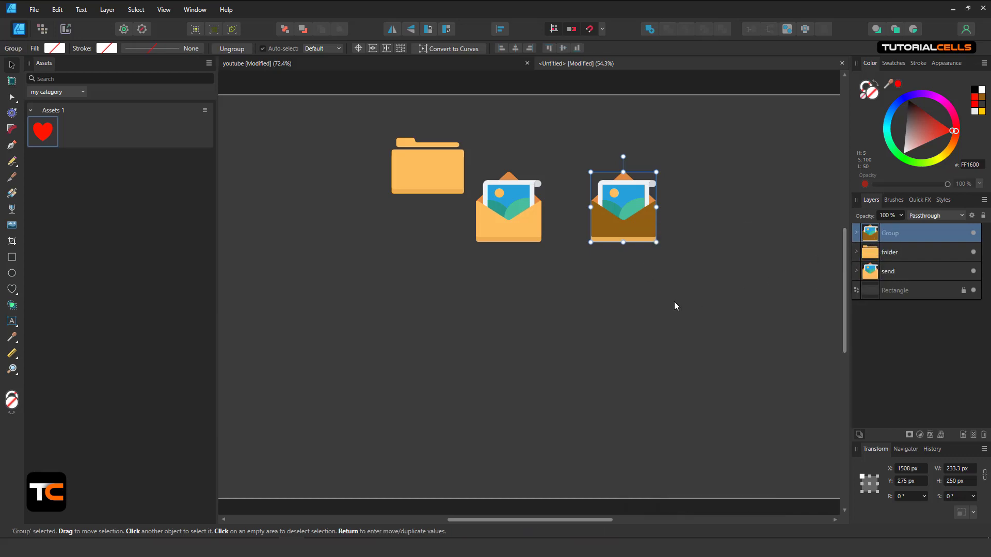
{"action": "left_click_drag", "start_coordinate": [615, 230], "coordinate": [627, 256]}
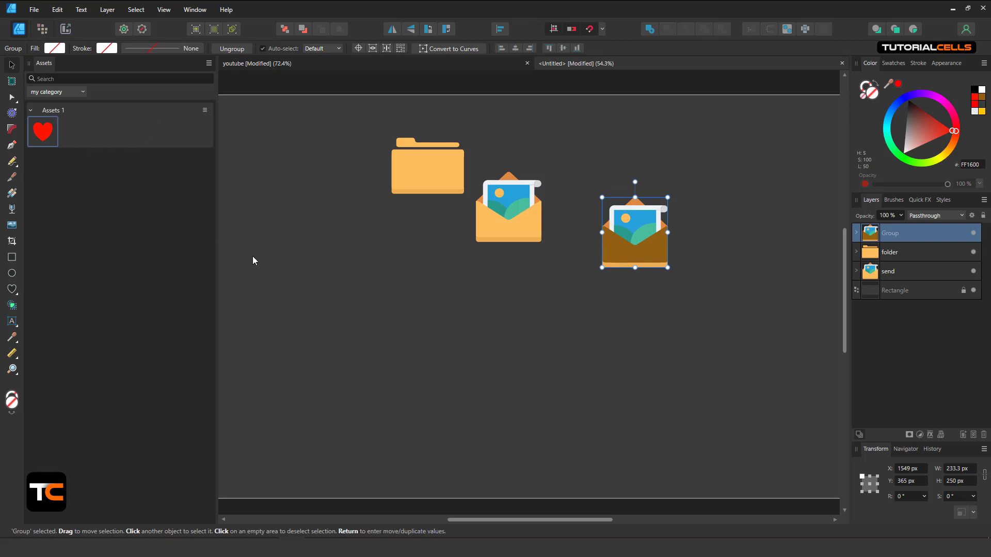
{"action": "left_click", "coordinate": [205, 109]}
{"action": "left_click", "coordinate": [241, 184]}
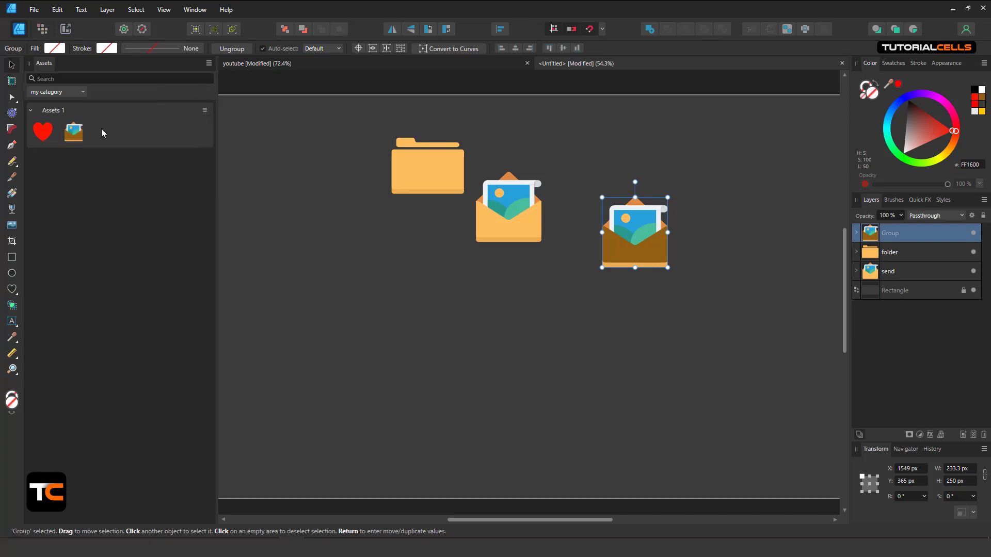
- Arrange the folder and the yellow envelope in a row beside the brown envelope, with the folder at about X 852 px, Y 398 px
{"action": "left_click_drag", "start_coordinate": [417, 178], "coordinate": [407, 226]}
{"action": "left_click_drag", "start_coordinate": [478, 209], "coordinate": [508, 226]}
{"action": "left_click_drag", "start_coordinate": [406, 220], "coordinate": [431, 234]}
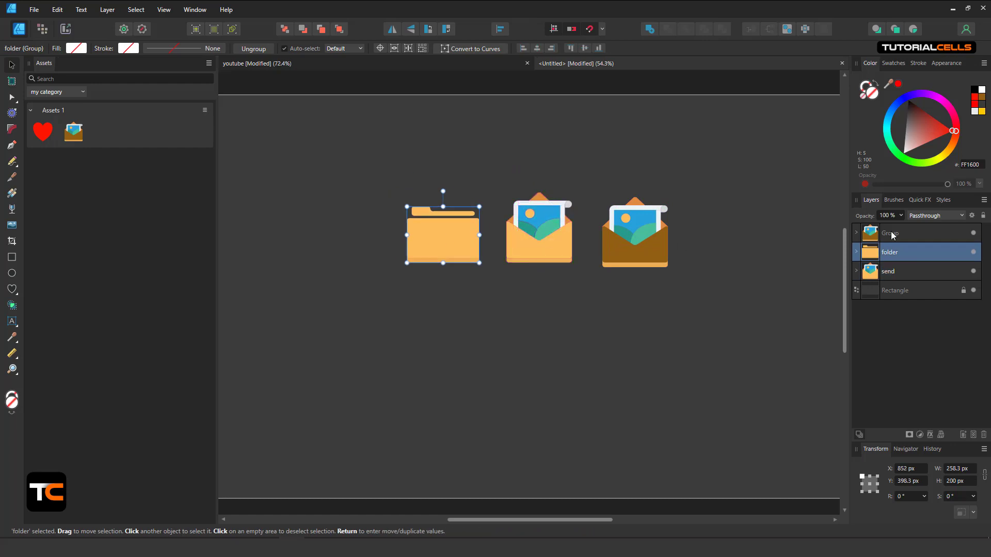
{"action": "left_click_drag", "start_coordinate": [305, 133], "coordinate": [696, 294]}
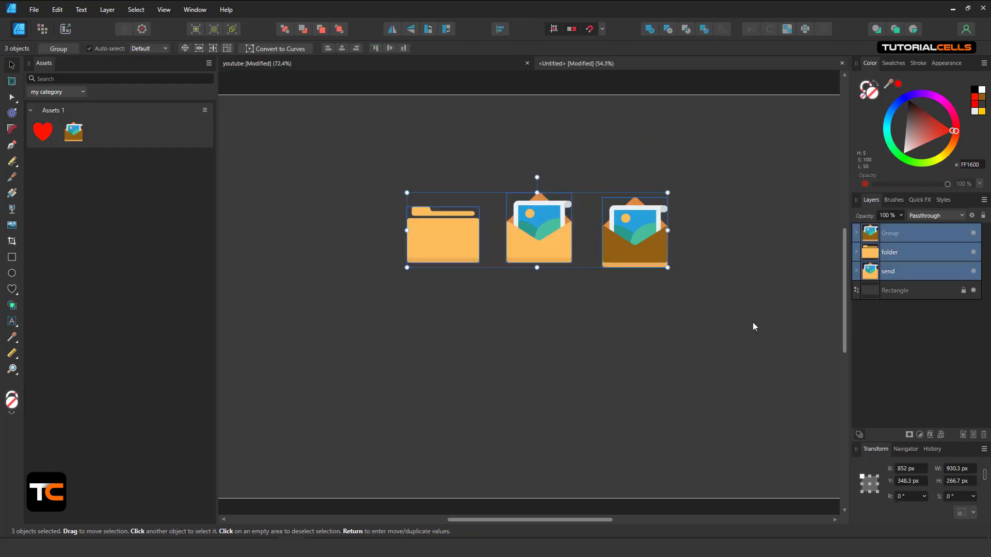
{"action": "left_click", "coordinate": [649, 246]}
{"action": "left_click_drag", "start_coordinate": [338, 155], "coordinate": [614, 318]}
{"action": "left_click", "coordinate": [360, 149]}
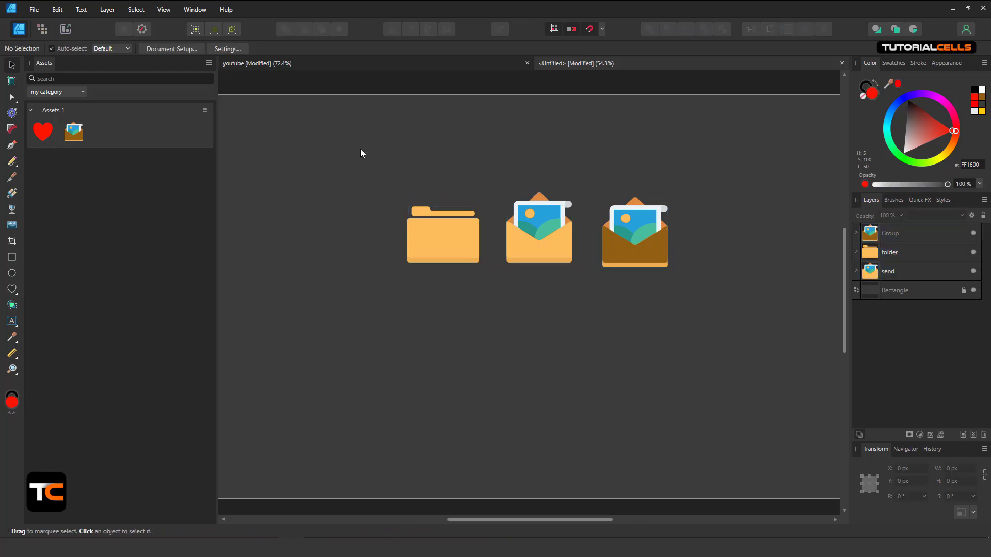
- Draw an ellipse about 231 × 212 px below and left of the folder and fill it with blue 0300FF
{"action": "left_click", "coordinate": [12, 273]}
{"action": "left_click_drag", "start_coordinate": [250, 283], "coordinate": [316, 341]}
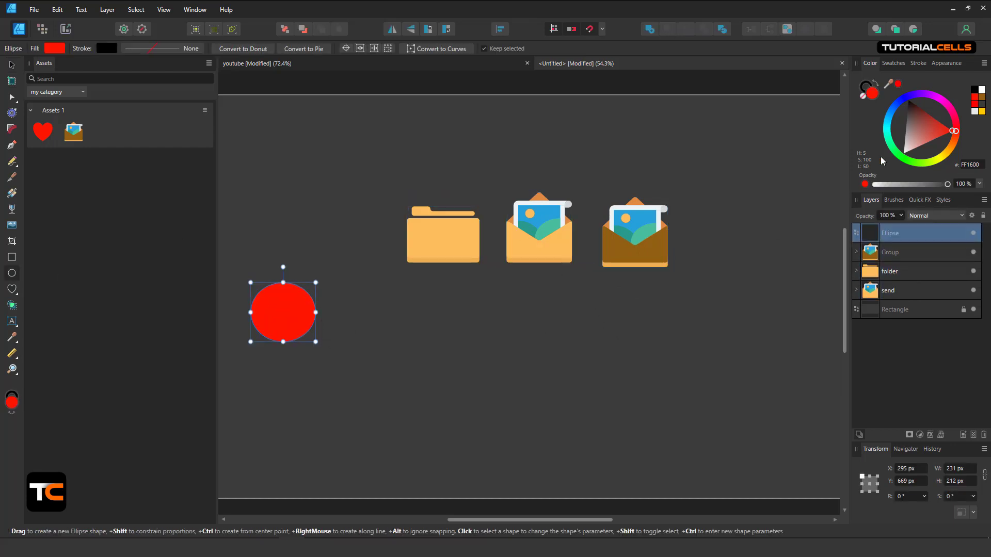
{"action": "left_click", "coordinate": [908, 102]}
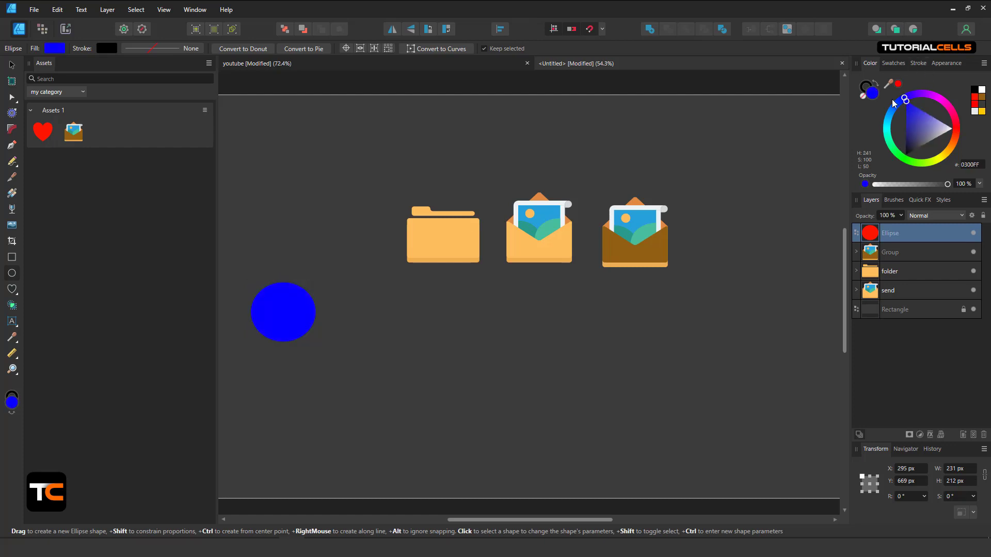
- Draw a tall rectangle about 84 × 360 px below the folder and fill it with green 00FF87
{"action": "left_click", "coordinate": [12, 257]}
{"action": "left_click_drag", "start_coordinate": [390, 312], "coordinate": [414, 413]}
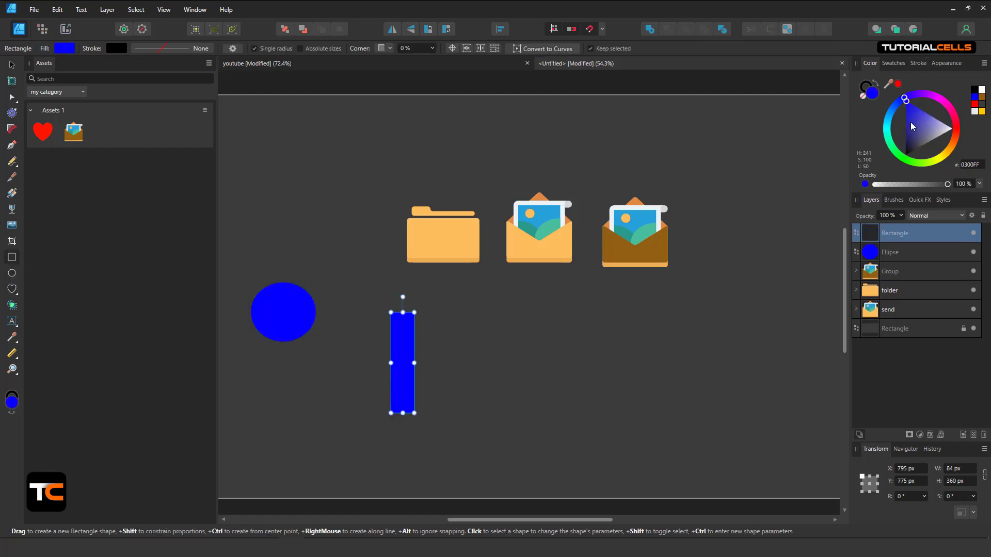
{"action": "left_click", "coordinate": [891, 143]}
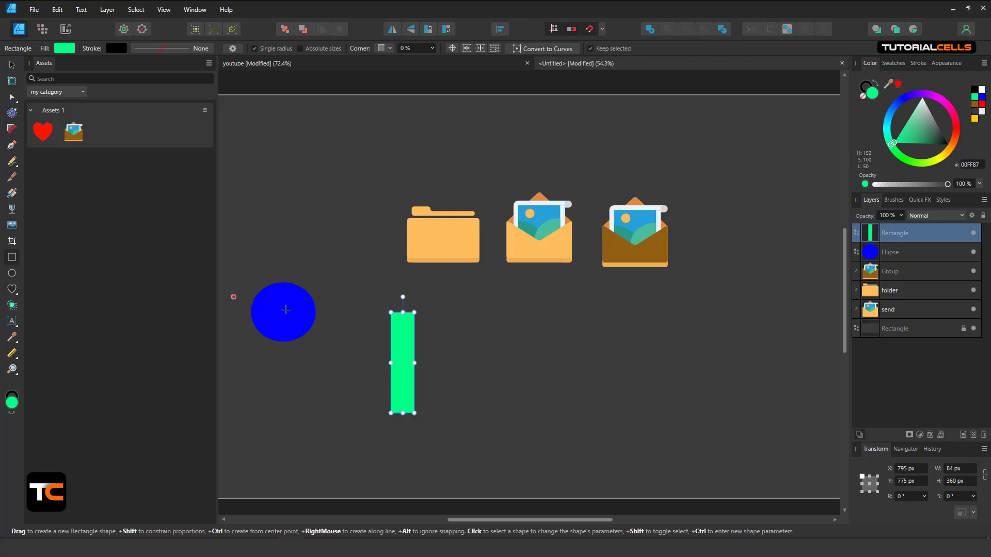
- Select the folder, the blue ellipse and the green rectangle together and add them to the Assets 1 subcategory
{"action": "left_click", "coordinate": [12, 65]}
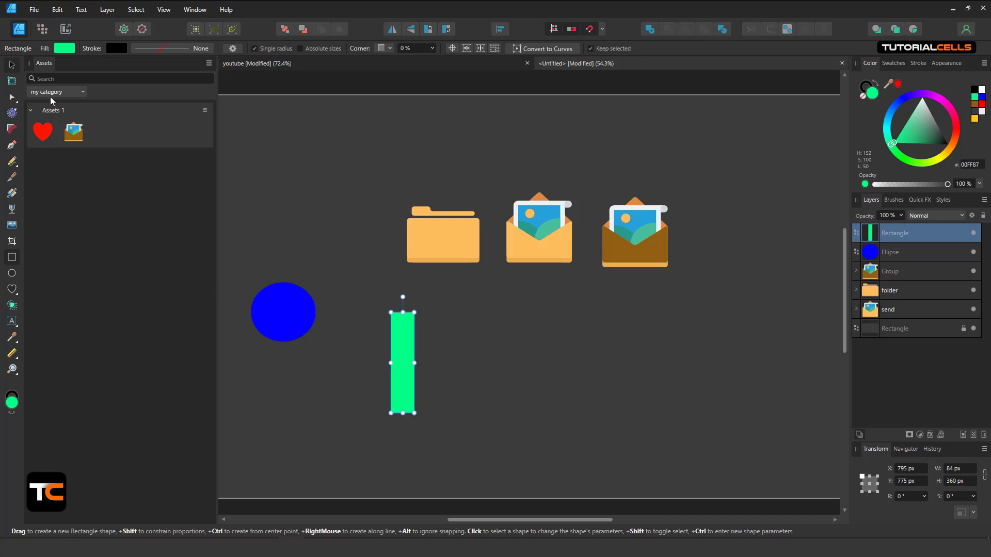
{"action": "left_click", "coordinate": [280, 314]}
{"action": "double_click", "coordinate": [455, 240]}
{"action": "left_click", "coordinate": [367, 219]}
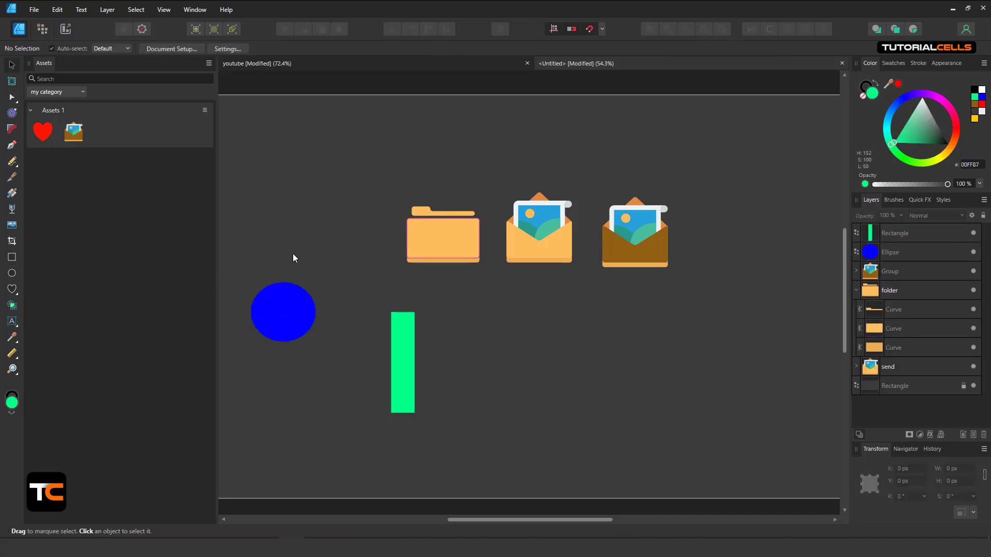
{"action": "left_click_drag", "start_coordinate": [375, 175], "coordinate": [466, 290]}
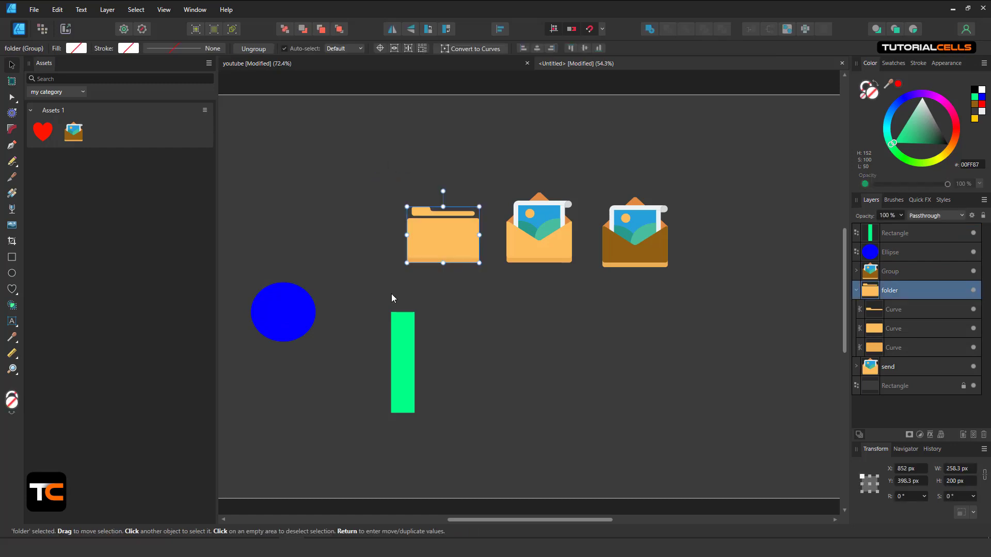
{"action": "left_click", "coordinate": [297, 304], "text": "shift"}
{"action": "left_click", "coordinate": [404, 361], "text": "shift"}
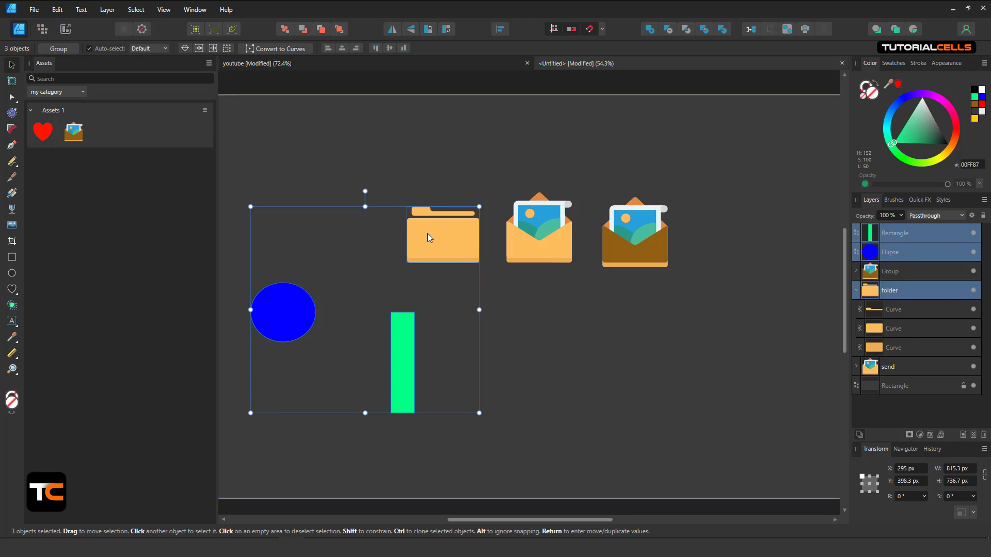
{"action": "left_click", "coordinate": [205, 110]}
{"action": "left_click", "coordinate": [229, 182]}
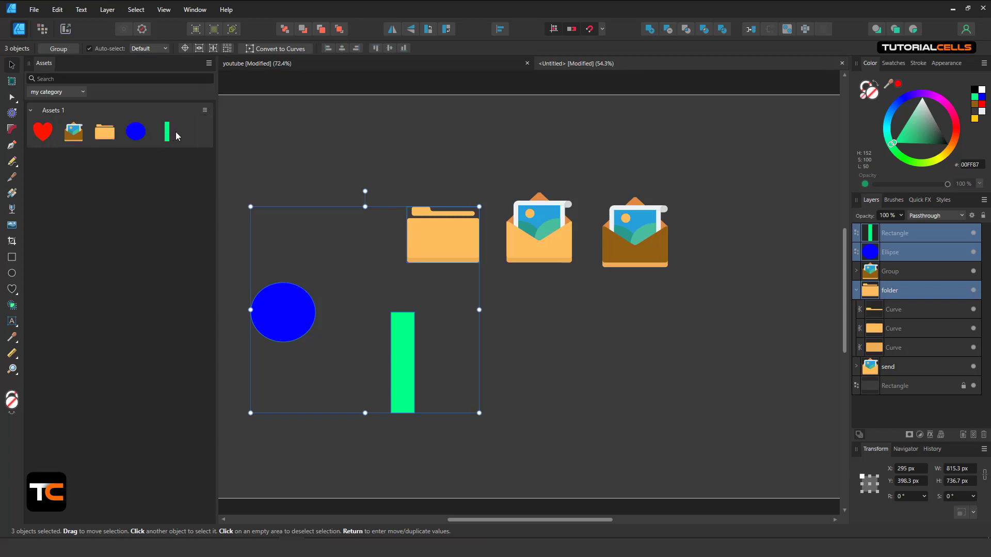
{"action": "left_click", "coordinate": [287, 168]}
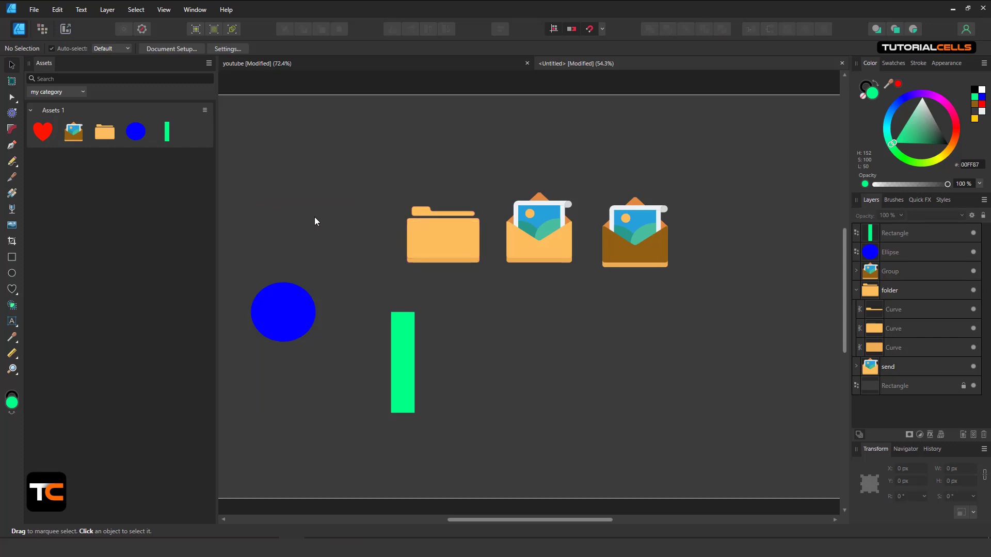
- Create a new subcategory in my category, sort it by name, and rename it "Assets 2"
{"action": "left_click", "coordinate": [205, 110]}
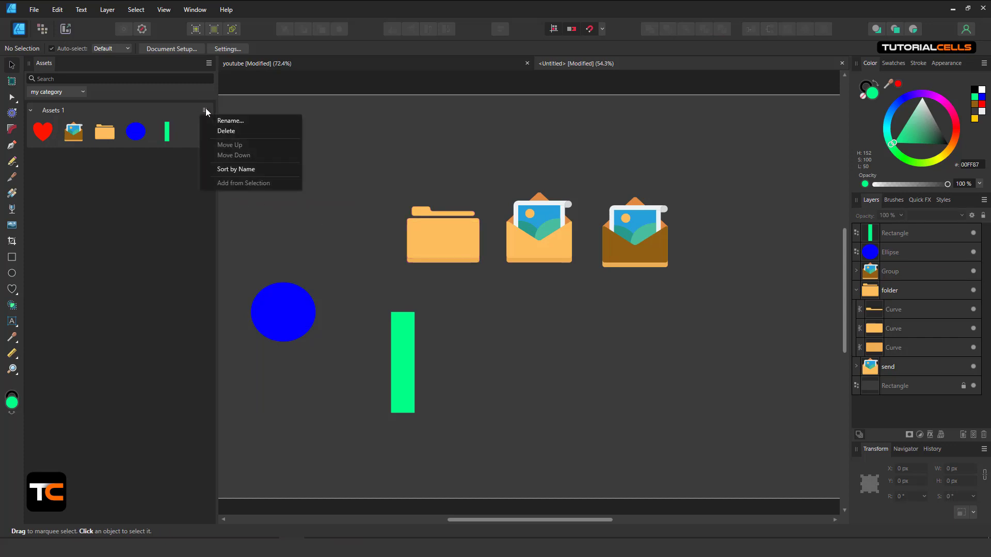
{"action": "left_click", "coordinate": [209, 63]}
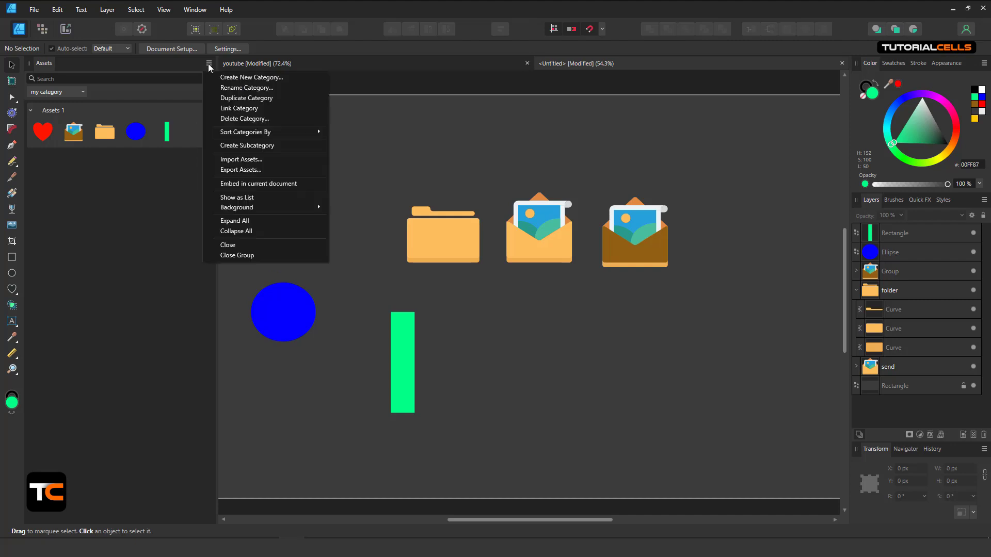
{"action": "left_click", "coordinate": [242, 146]}
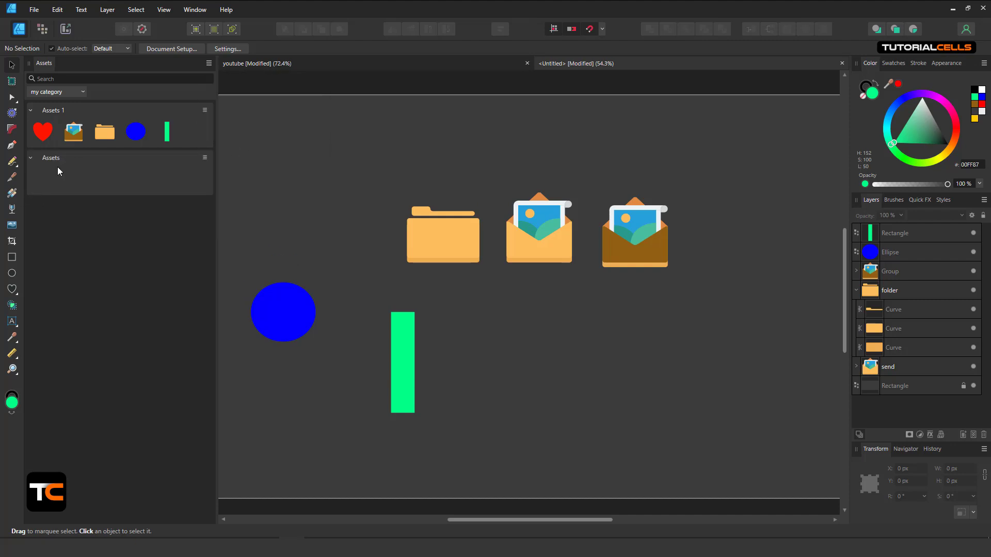
{"action": "left_click", "coordinate": [201, 160]}
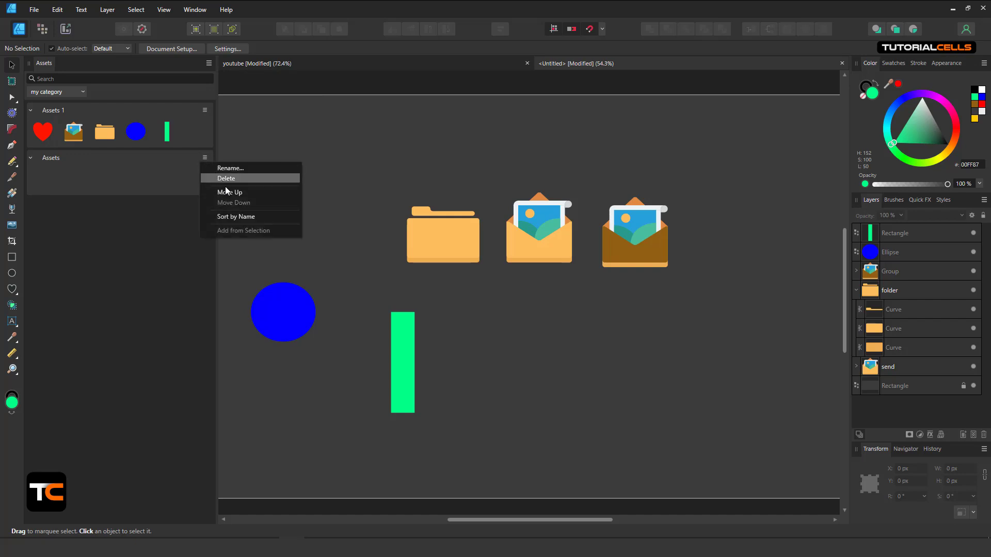
{"action": "left_click", "coordinate": [234, 216]}
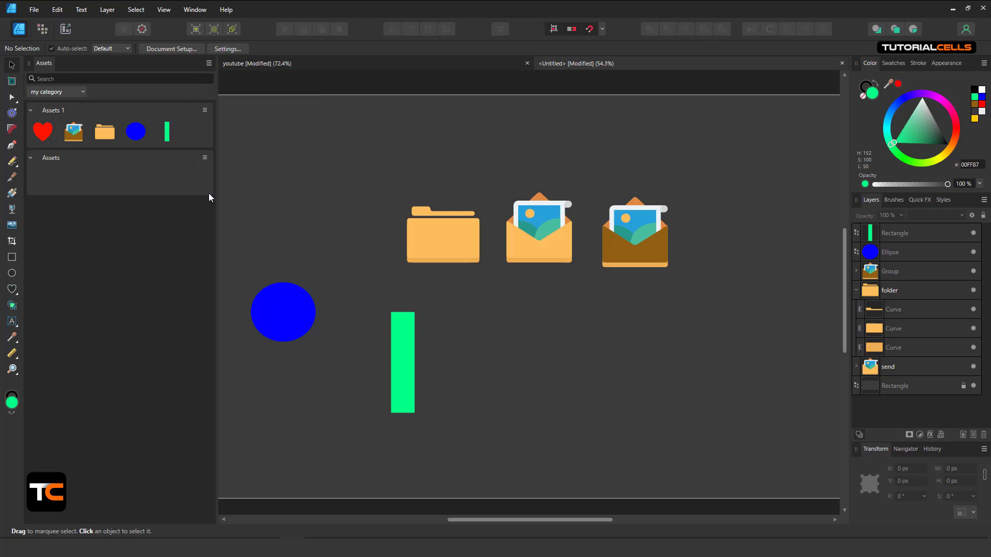
{"action": "left_click", "coordinate": [205, 158]}
{"action": "left_click", "coordinate": [218, 168]}
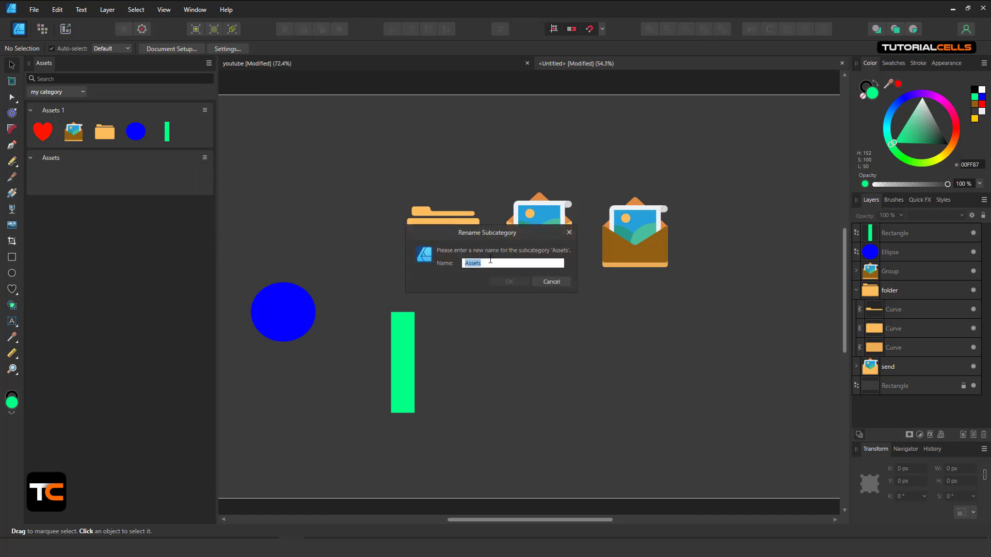
{"action": "key", "text": "End"}
{"action": "type", "text": "2"}
{"action": "left_click", "coordinate": [501, 282]}
- Draw a green cog about 248 × 247 px below the envelopes and add it to the Assets 2 subcategory
{"action": "left_click", "coordinate": [13, 291]}
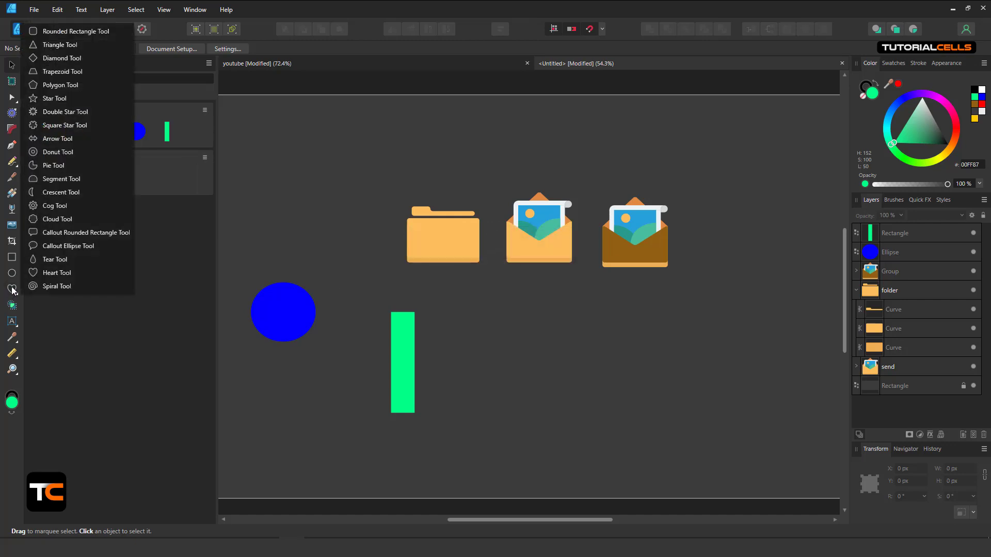
{"action": "left_click", "coordinate": [51, 205]}
{"action": "left_click_drag", "start_coordinate": [517, 317], "coordinate": [587, 386]}
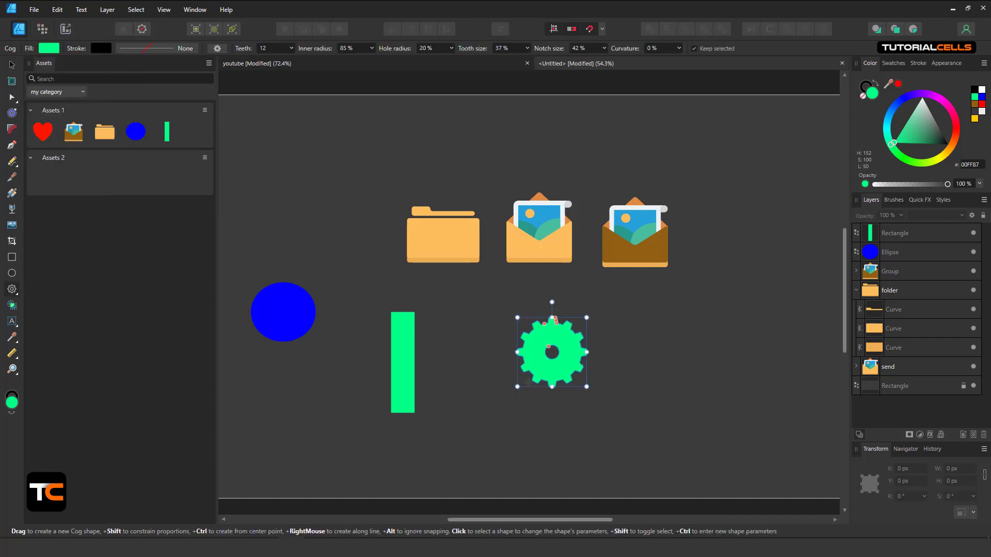
{"action": "left_click", "coordinate": [204, 158]}
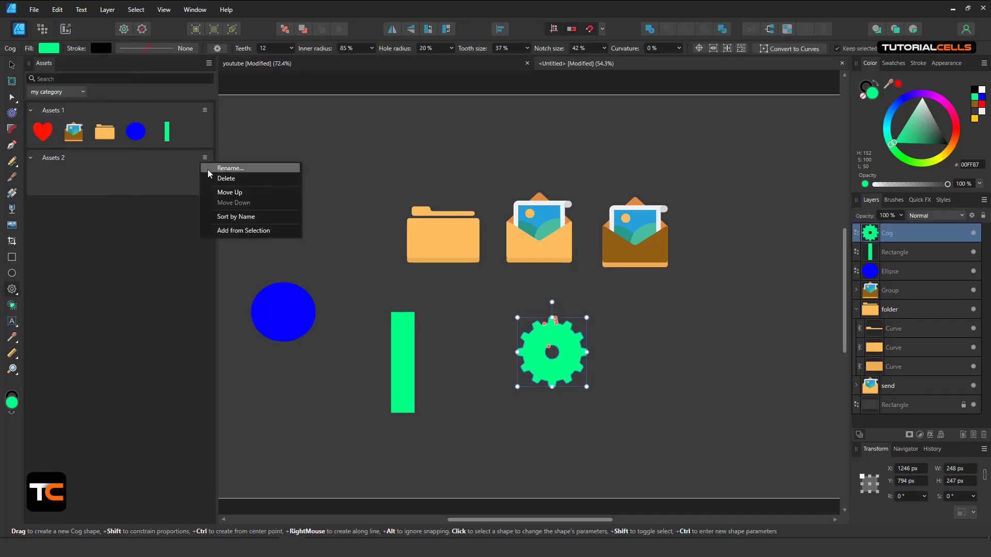
{"action": "left_click", "coordinate": [235, 230]}
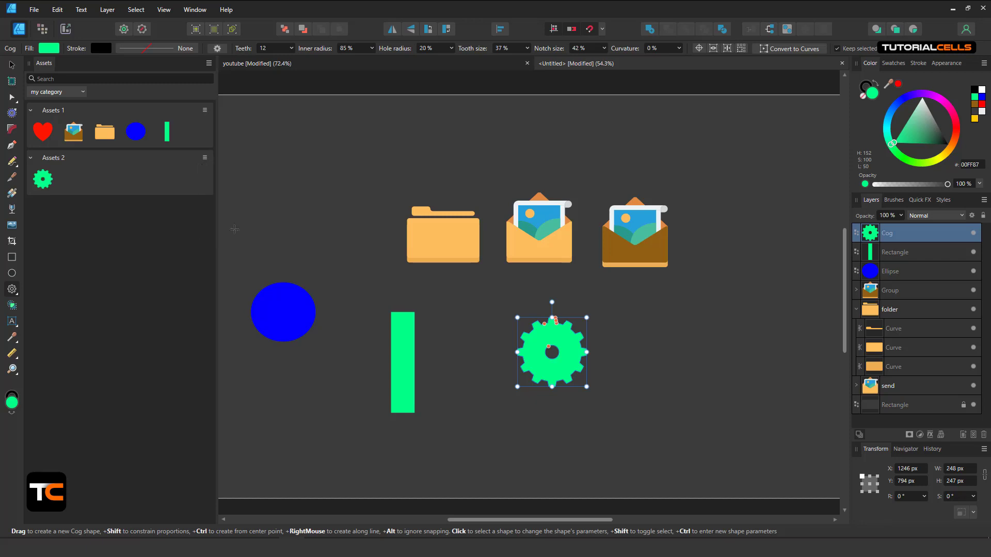
- Move the cog slightly up and left, and delete all artwork from the canvas except the locked background rectangle
{"action": "left_click", "coordinate": [12, 65]}
{"action": "left_click_drag", "start_coordinate": [552, 330], "coordinate": [536, 310]}
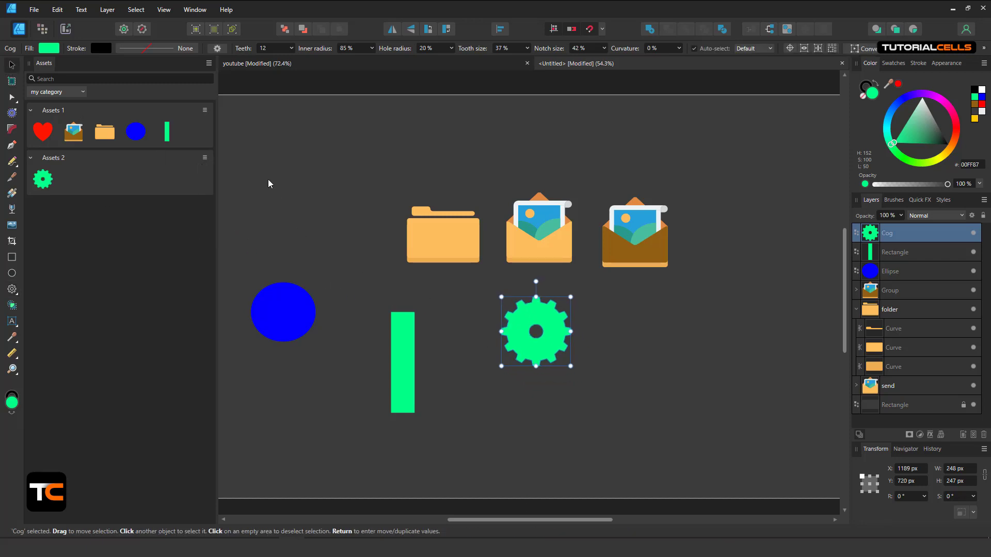
{"action": "left_click_drag", "start_coordinate": [243, 160], "coordinate": [807, 471]}
{"action": "key", "text": "Delete"}
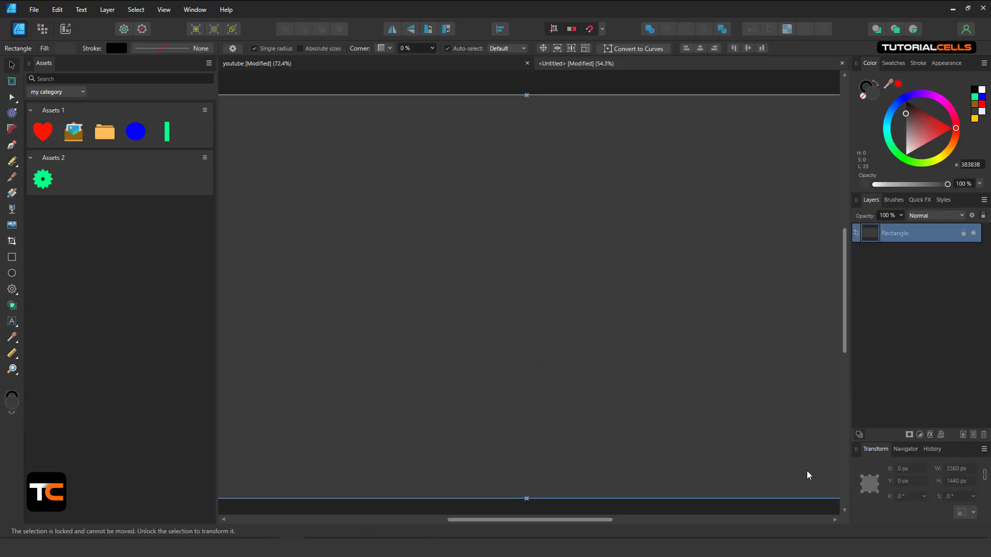
- Place the green cog from Assets 2 on the canvas, examine its edges up close, move it slightly, and delete it
{"action": "scroll", "coordinate": [696, 406], "scroll_direction": "up", "scroll_amount": 1}
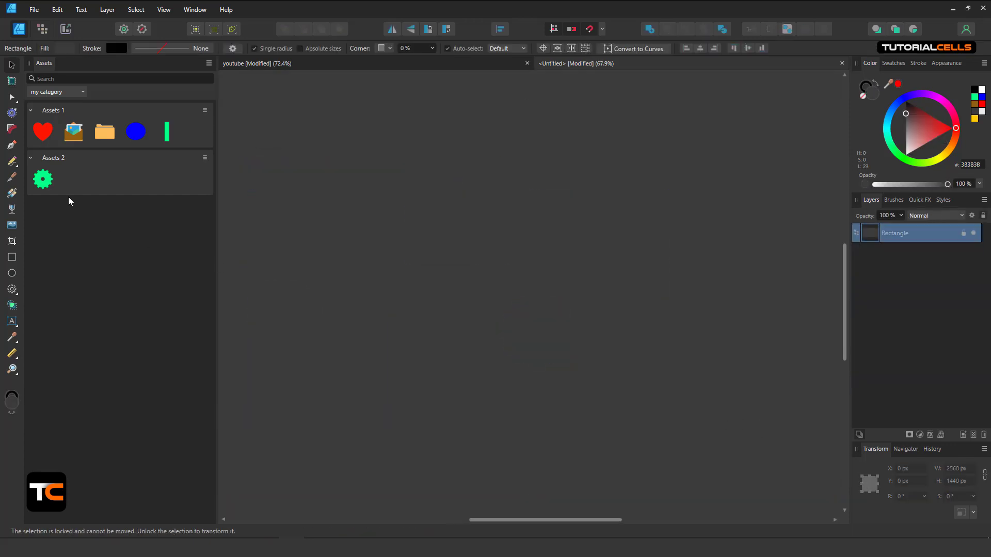
{"action": "left_click_drag", "start_coordinate": [43, 180], "coordinate": [535, 212]}
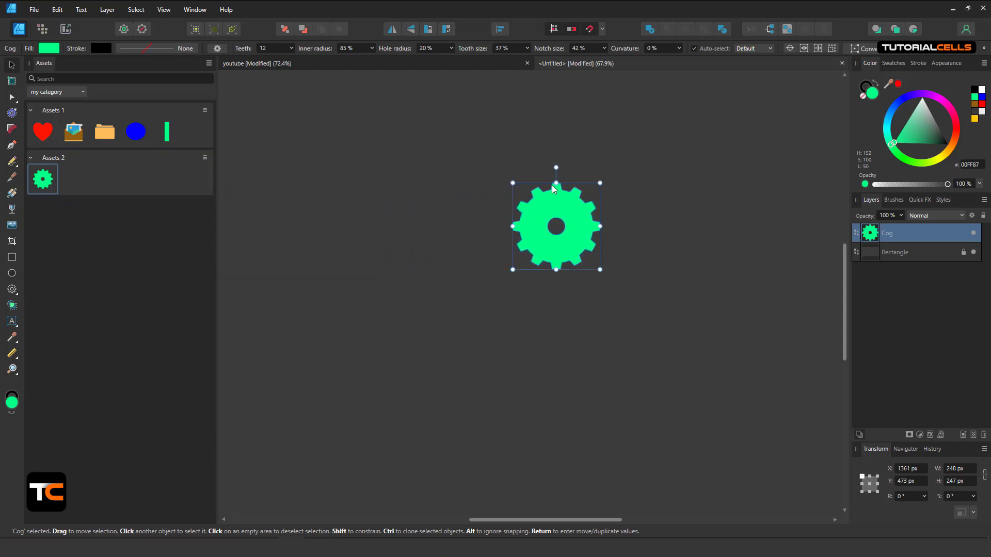
{"action": "scroll", "coordinate": [587, 201], "scroll_direction": "up", "scroll_amount": 15}
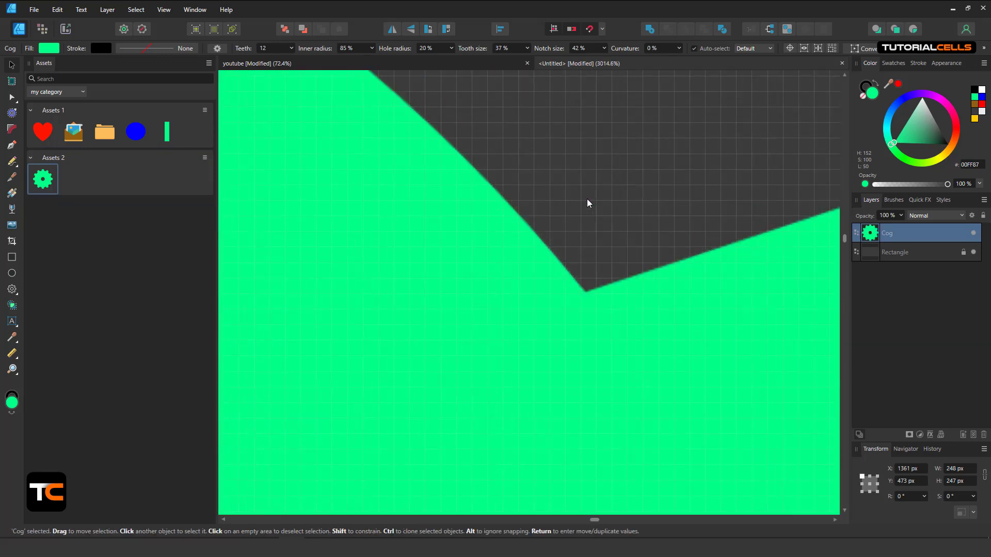
{"action": "scroll", "coordinate": [587, 199], "scroll_direction": "down", "scroll_amount": 10}
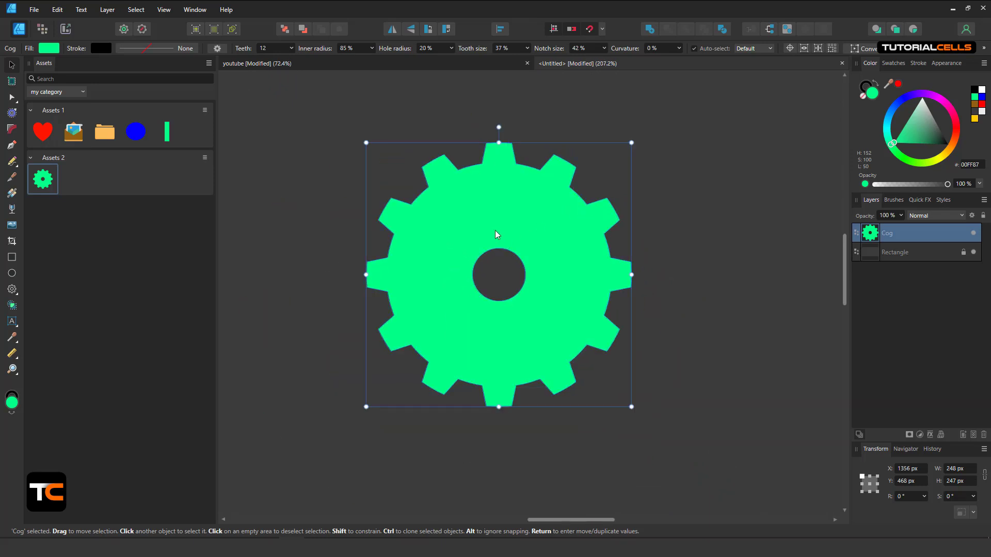
{"action": "left_click_drag", "start_coordinate": [495, 230], "coordinate": [470, 196]}
{"action": "scroll", "coordinate": [469, 197], "scroll_direction": "down", "scroll_amount": 2}
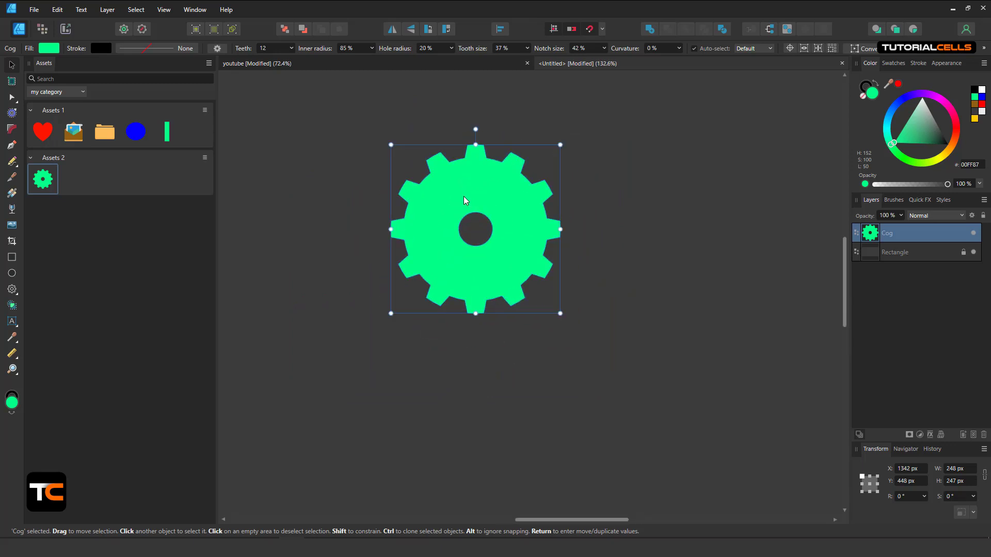
{"action": "key", "text": "Delete"}
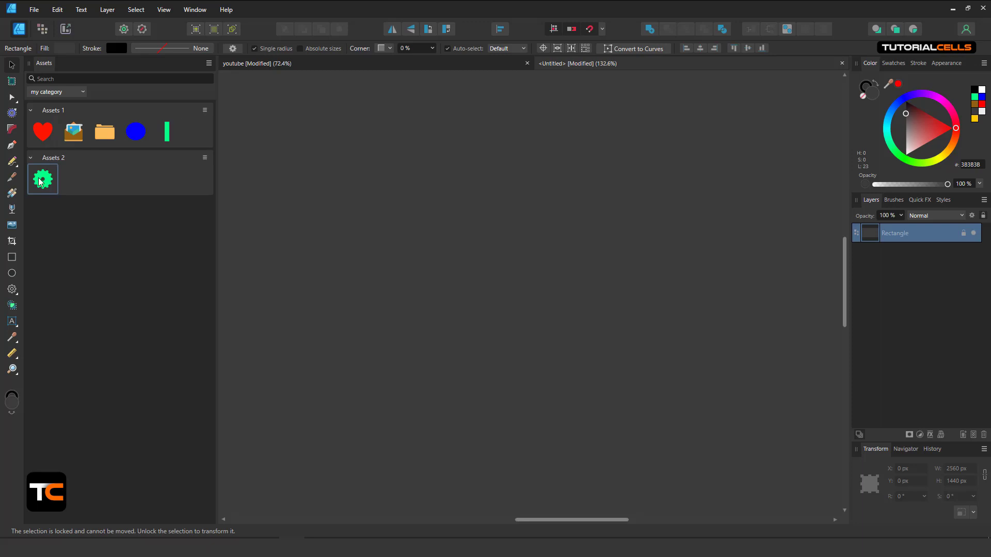
- Move the Assets 2 subcategory above Assets 1, and collapse and re-expand the Assets 1 subcategory
{"action": "left_click", "coordinate": [204, 159]}
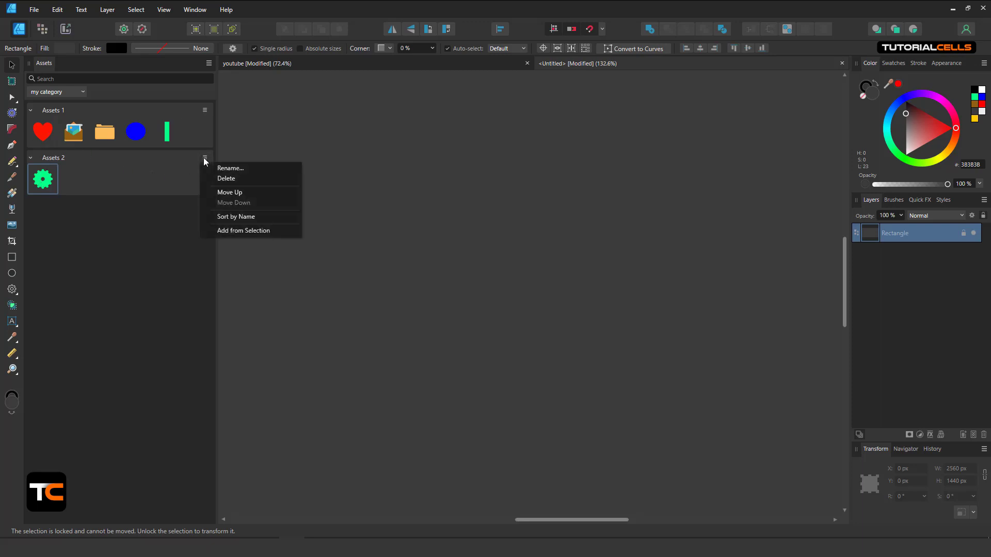
{"action": "left_click", "coordinate": [242, 194]}
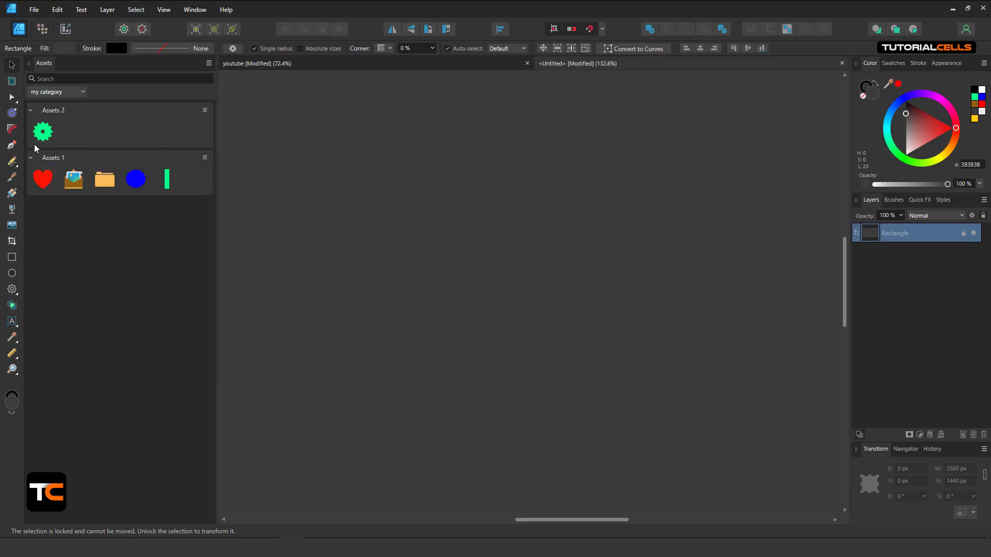
{"action": "left_click", "coordinate": [31, 157]}
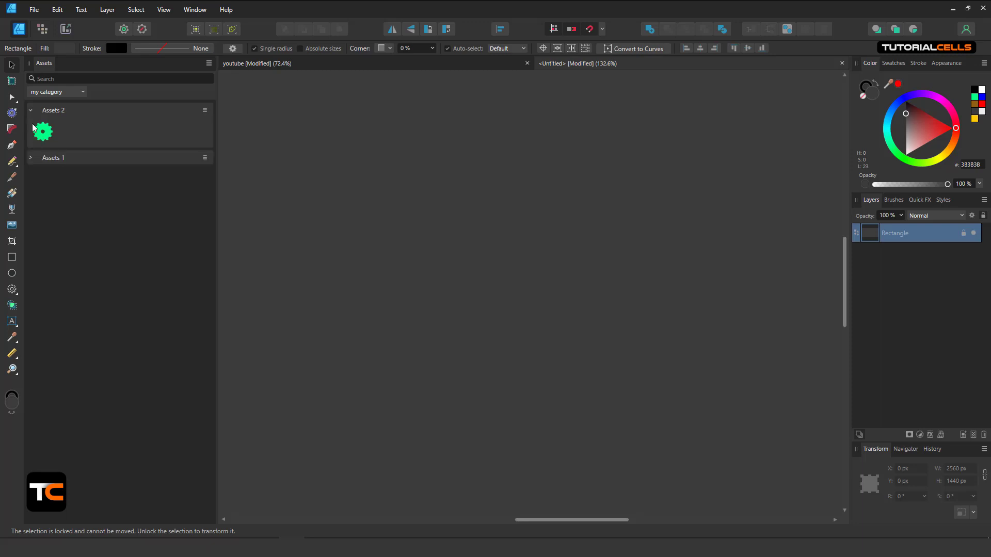
{"action": "left_click", "coordinate": [32, 157]}
- Place the red and orange hierarchy diagram icon from the Web development subcategory of Simply Flat icons on the canvas
{"action": "left_click", "coordinate": [77, 91]}
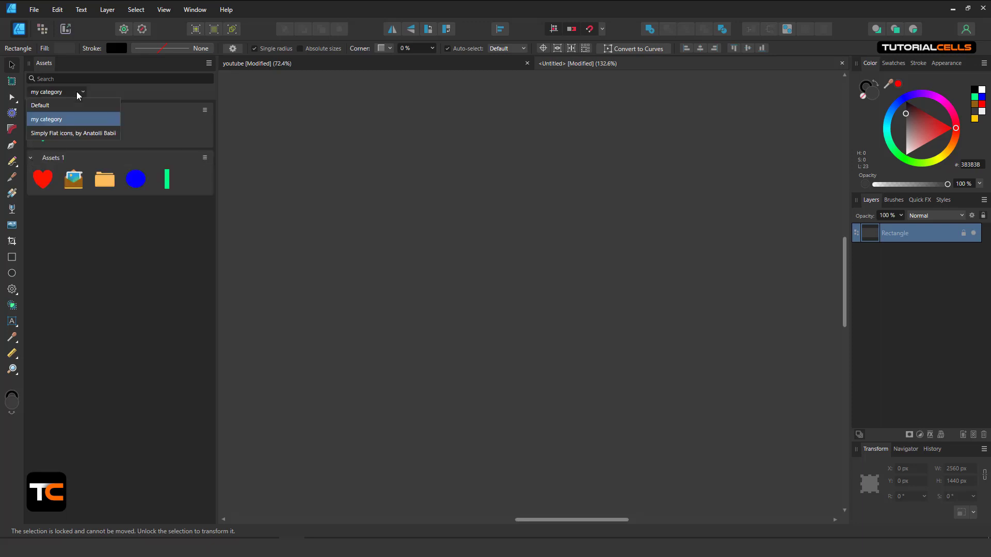
{"action": "left_click", "coordinate": [71, 134]}
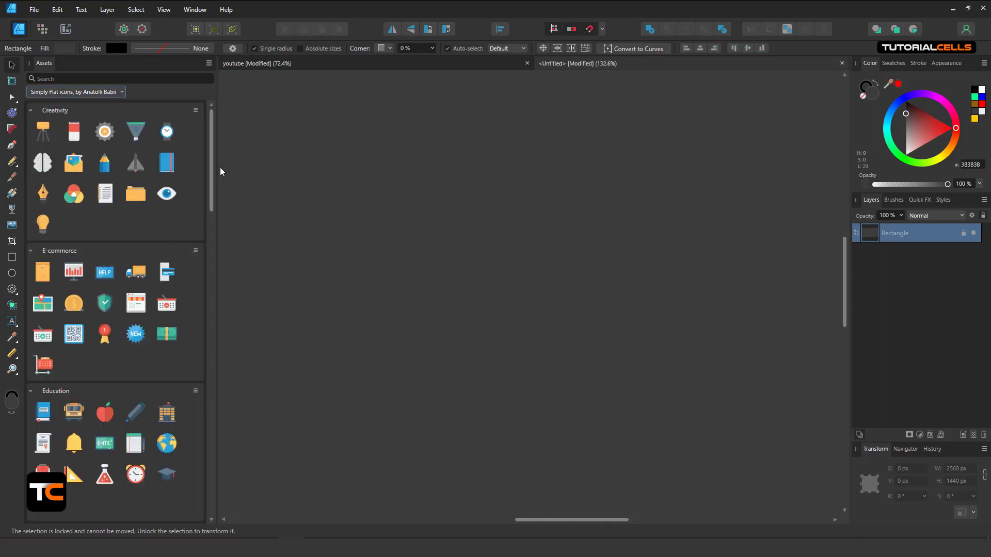
{"action": "left_click_drag", "start_coordinate": [211, 165], "coordinate": [216, 477]}
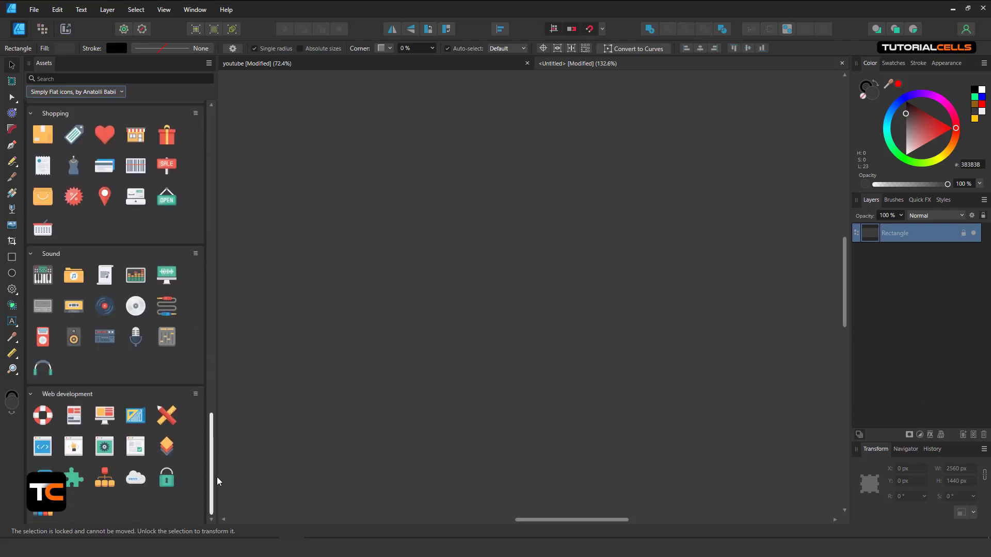
{"action": "left_click_drag", "start_coordinate": [105, 483], "coordinate": [457, 209]}
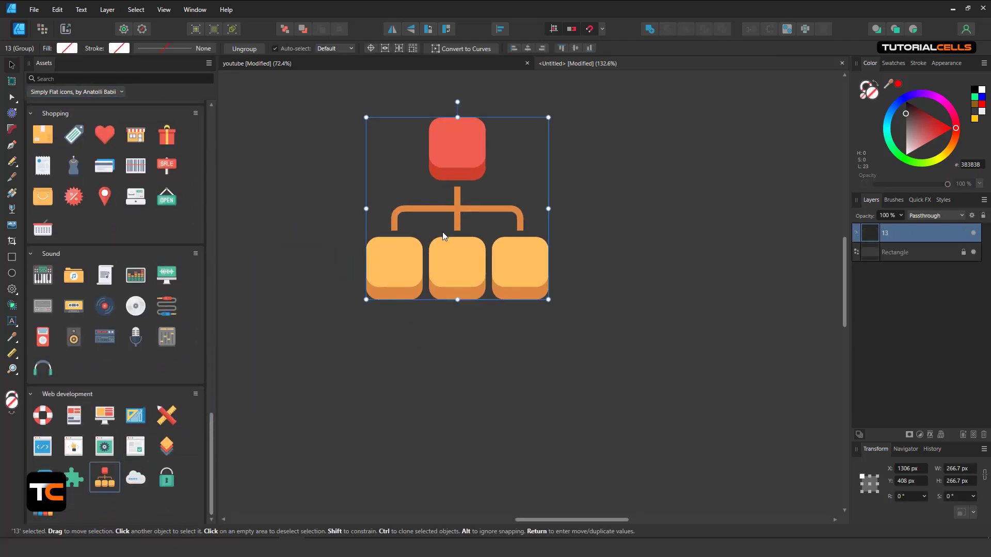
- Expand the hierarchy icon's layer group and its boxes subgroup, and examine the individual curves it is built from
{"action": "left_click", "coordinate": [857, 233]}
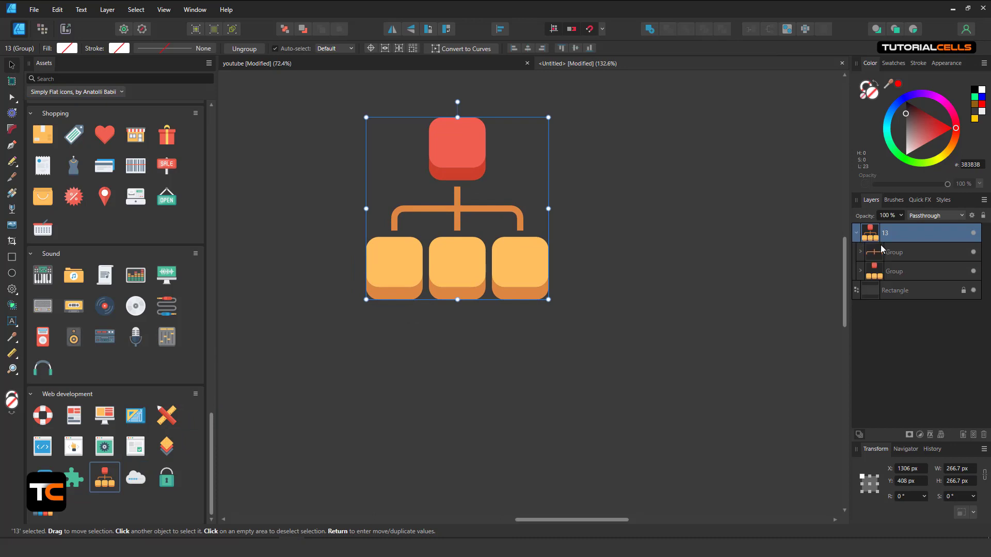
{"action": "left_click", "coordinate": [860, 272]}
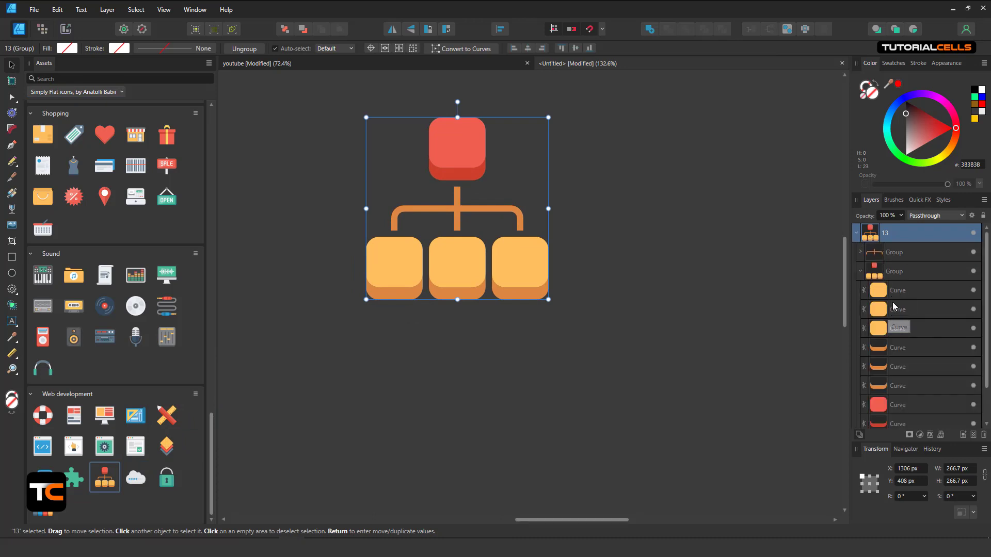
{"action": "scroll", "coordinate": [890, 305], "scroll_direction": "down", "scroll_amount": 2}
{"action": "scroll", "coordinate": [705, 264], "scroll_direction": "up", "scroll_amount": 5}
{"action": "scroll", "coordinate": [599, 258], "scroll_direction": "down", "scroll_amount": 5}
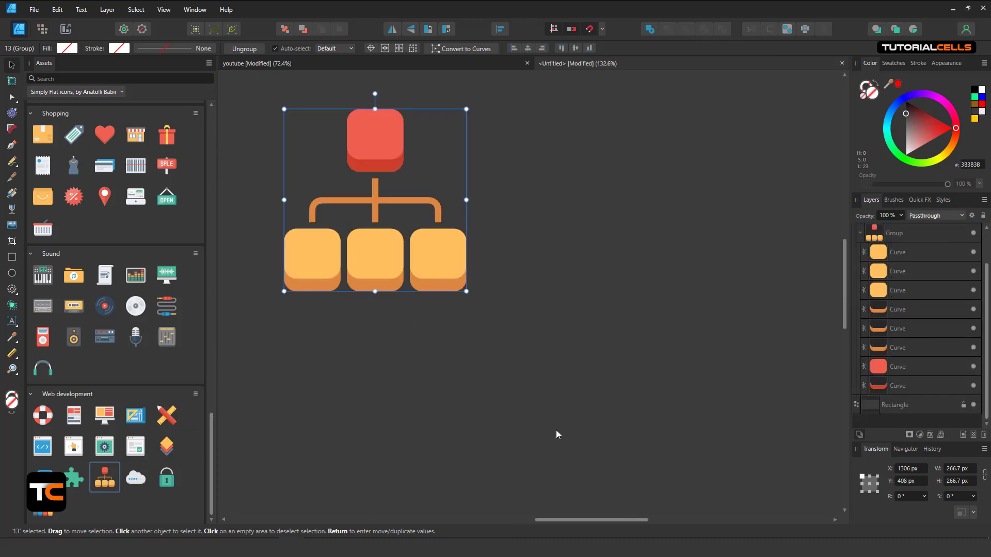